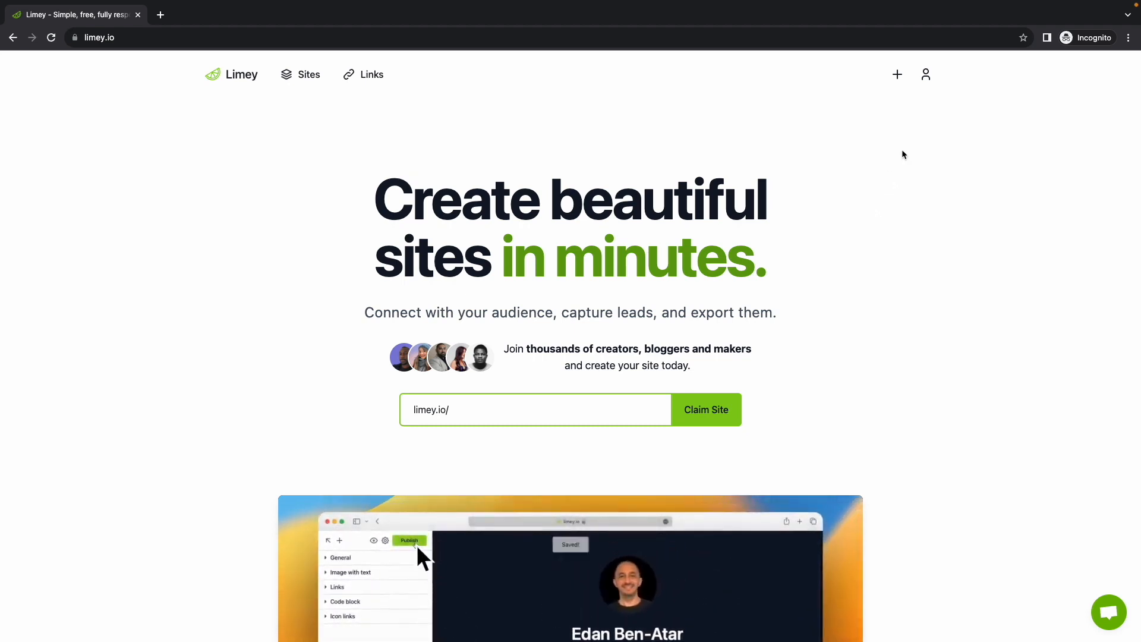
# Create a new site from the free peach card template with a portrait, social icons and link buttons
pyautogui.click(901, 84)
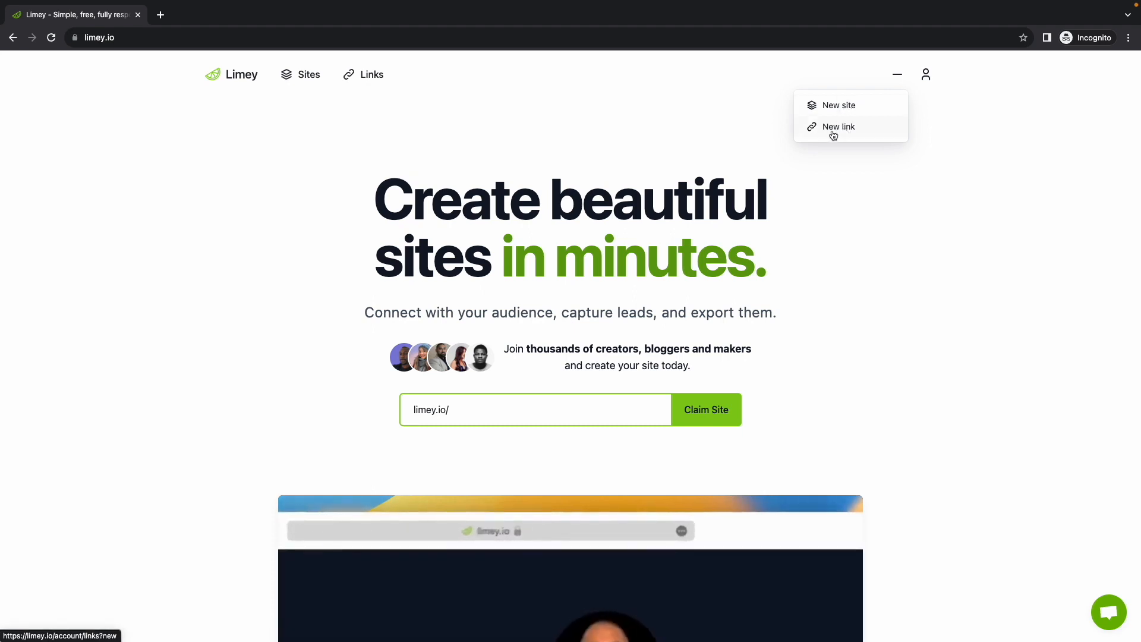
pyautogui.click(844, 112)
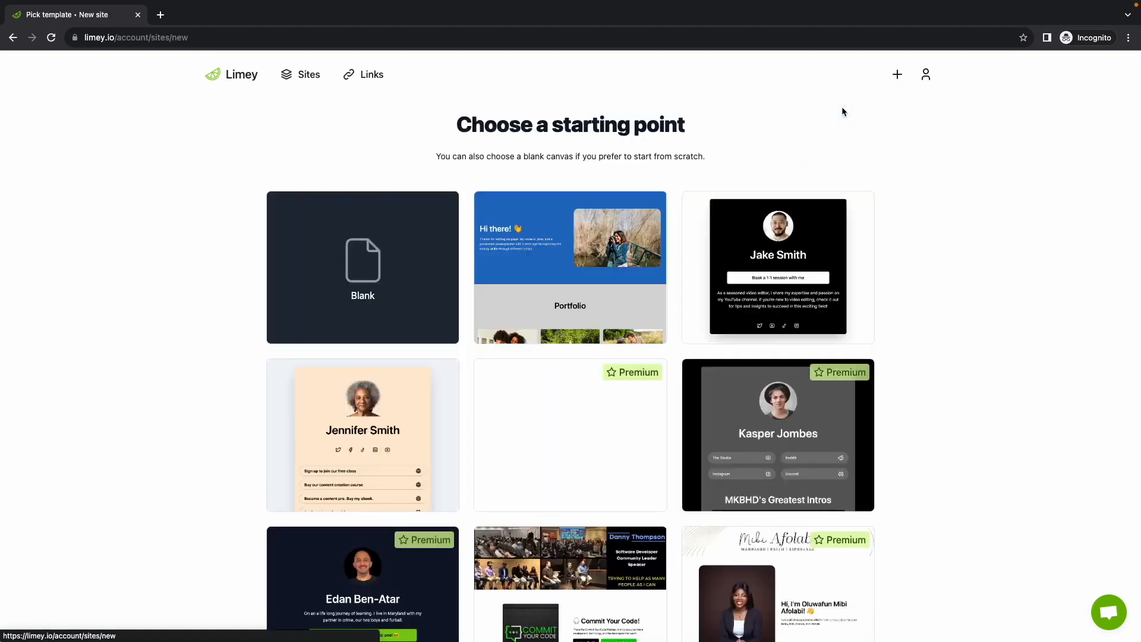
pyautogui.scroll(-1, 451, 200)
pyautogui.scroll(-2, 451, 199)
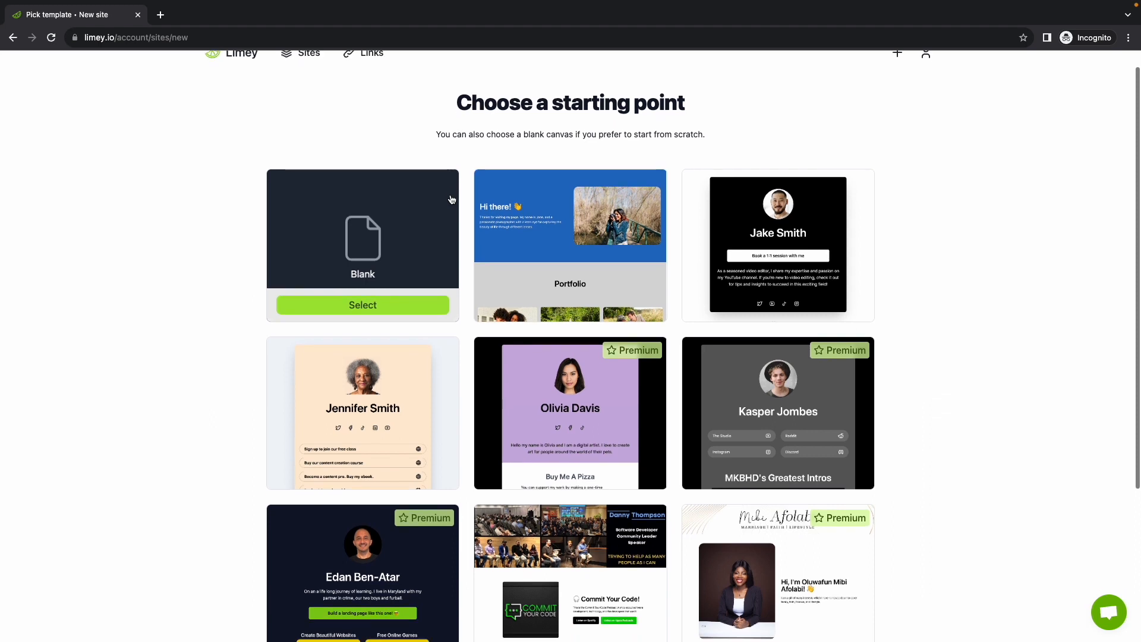
pyautogui.scroll(-1, 451, 200)
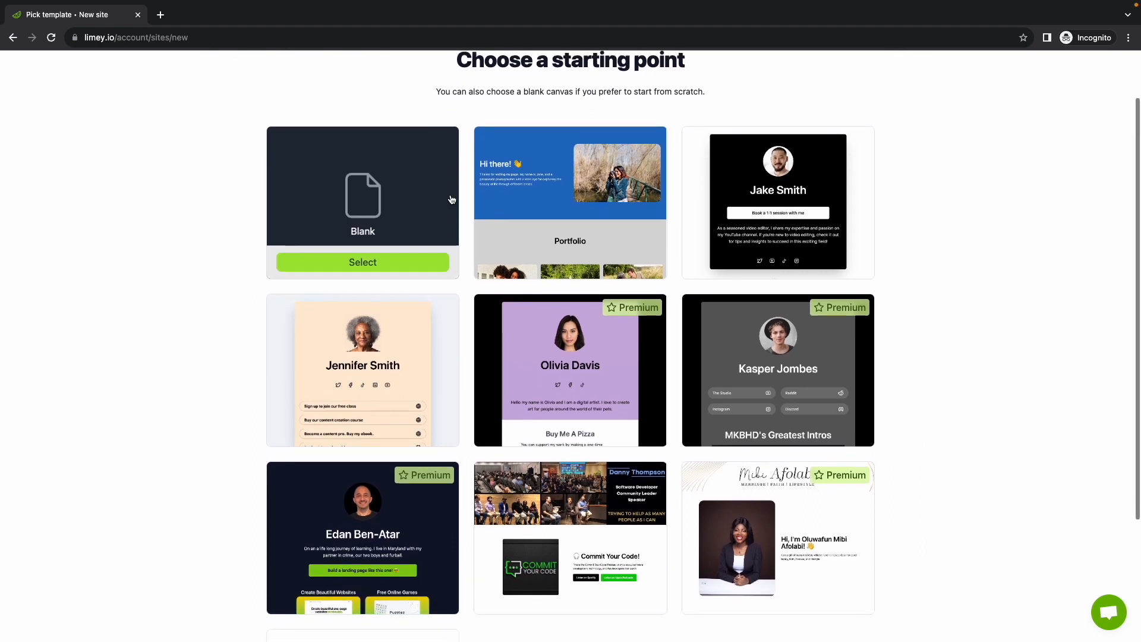
pyautogui.scroll(-1, 354, 230)
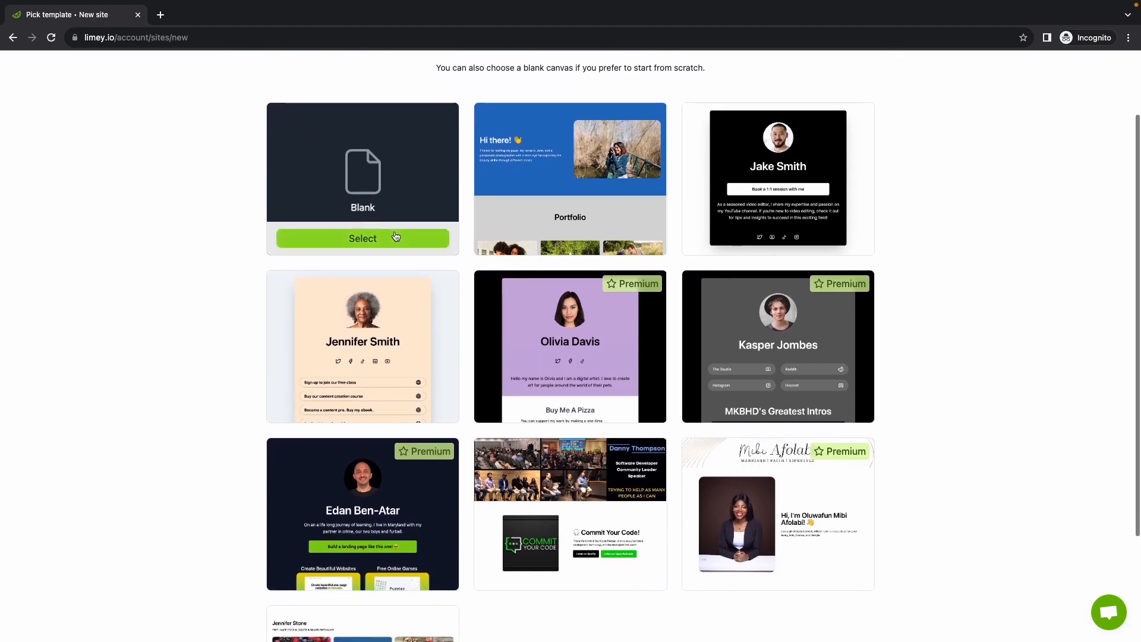
pyautogui.scroll(-1, 398, 279)
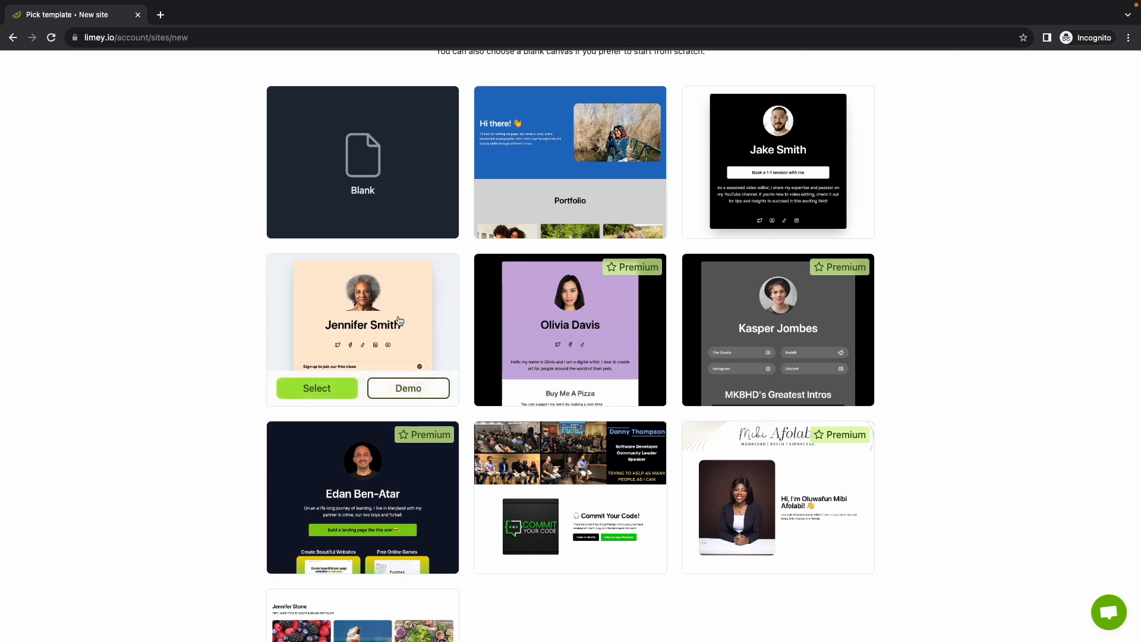
pyautogui.scroll(1, 400, 321)
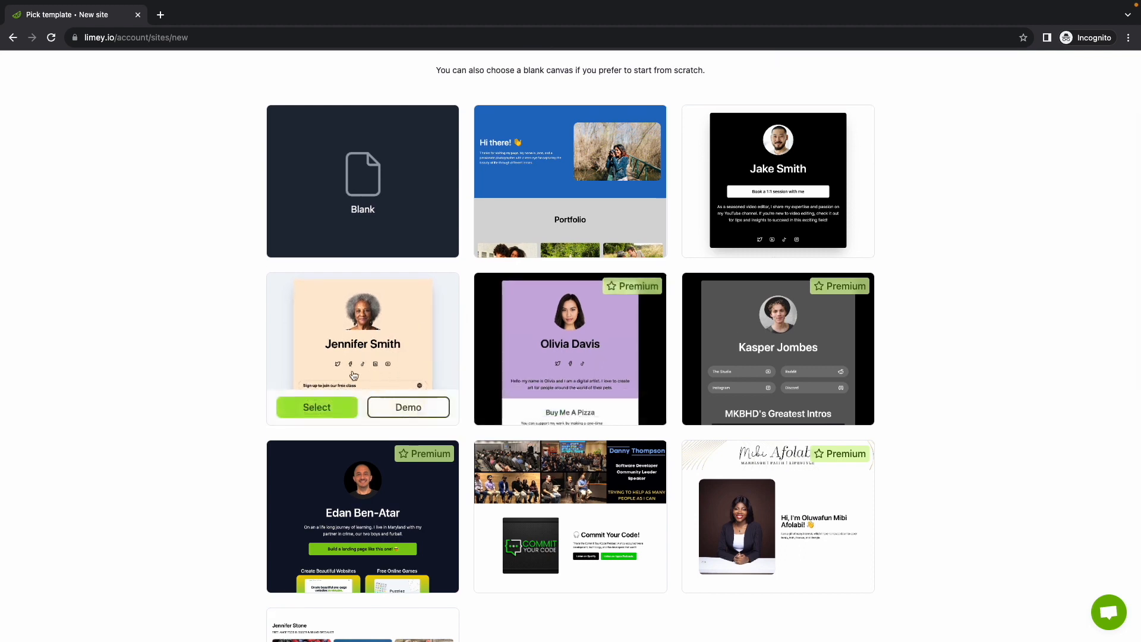
pyautogui.click(326, 409)
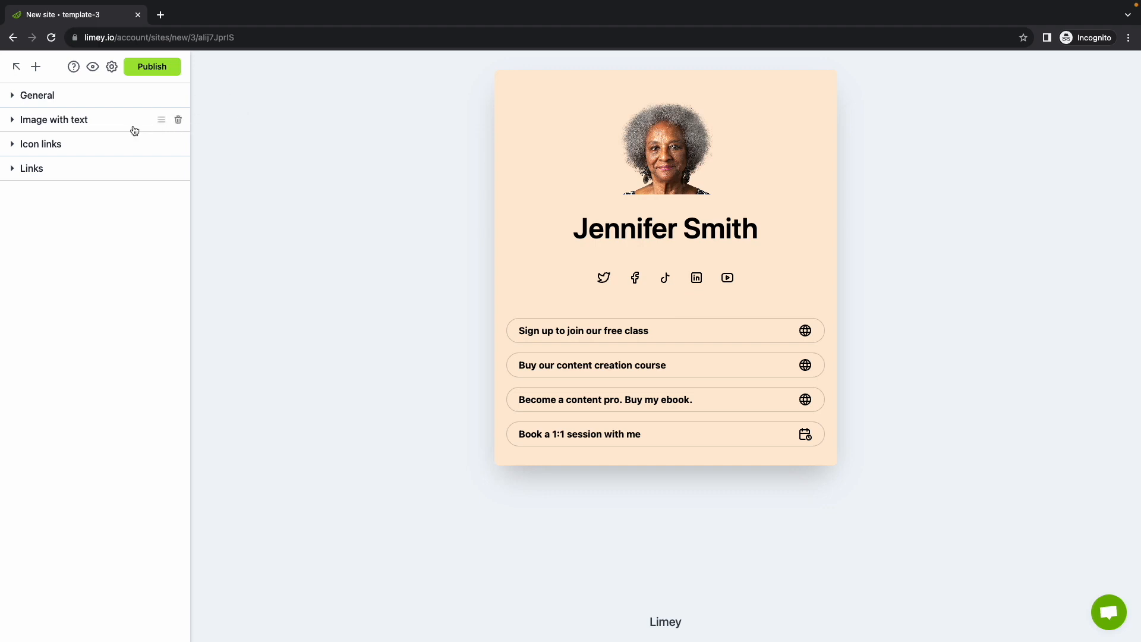
# Try the wide layout and the card without its shadow in the general style, restoring the card layout and shadow
pyautogui.click(64, 99)
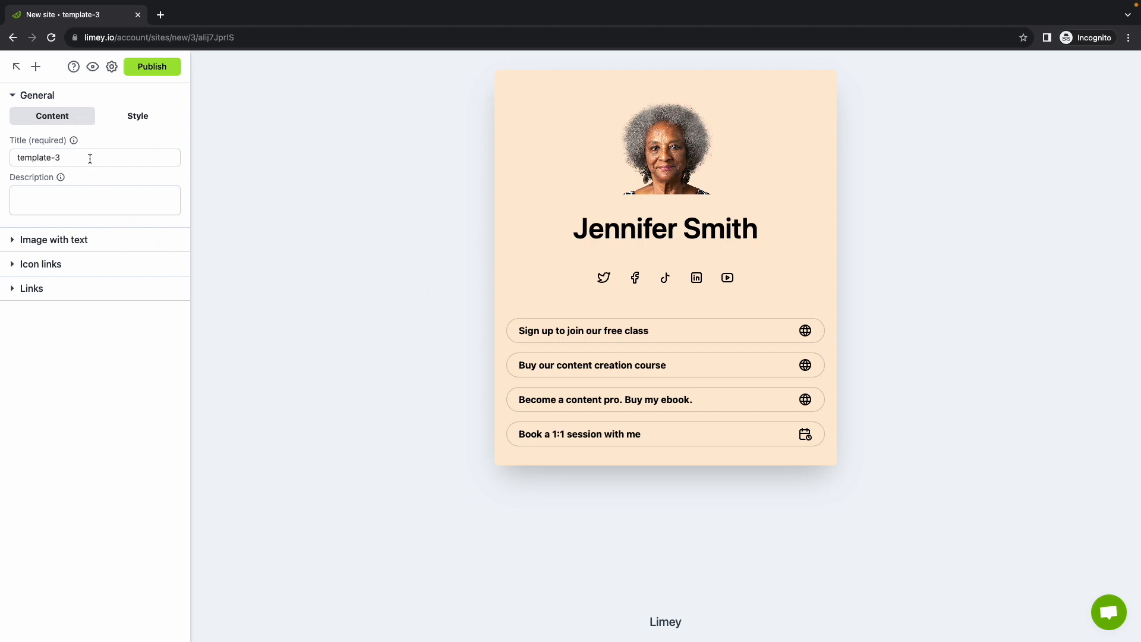
pyautogui.click(129, 118)
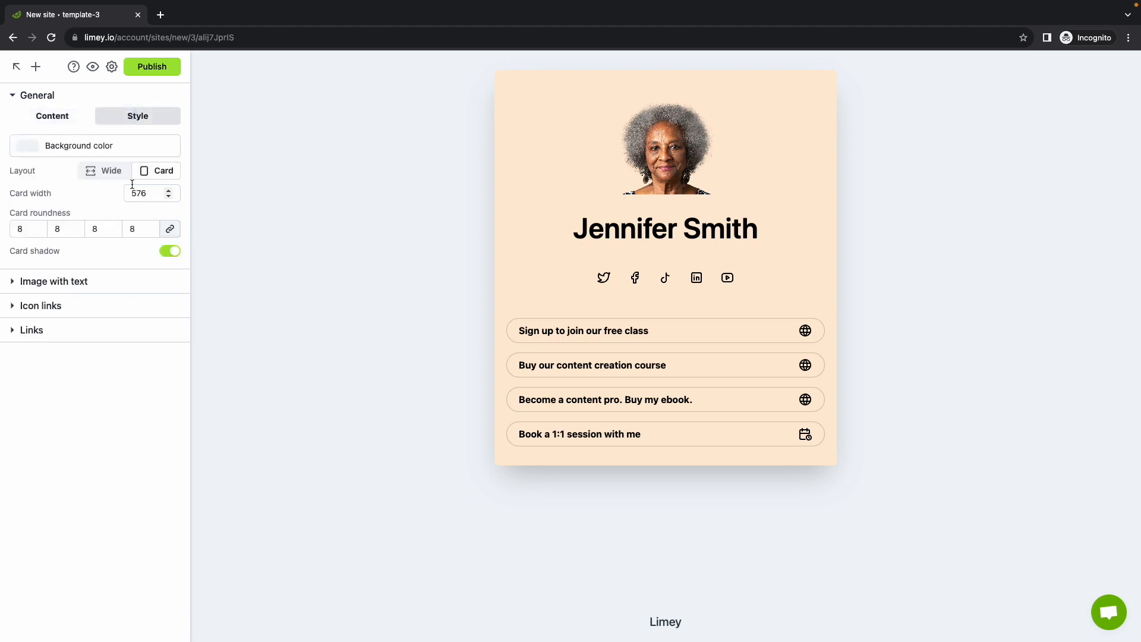
pyautogui.click(100, 173)
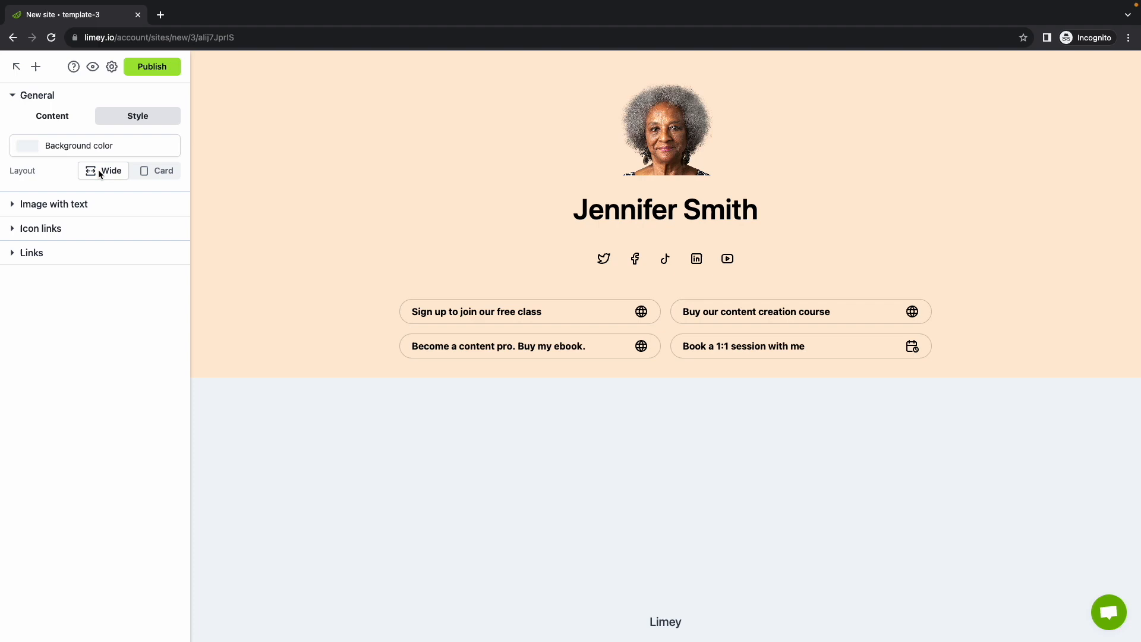
pyautogui.click(154, 172)
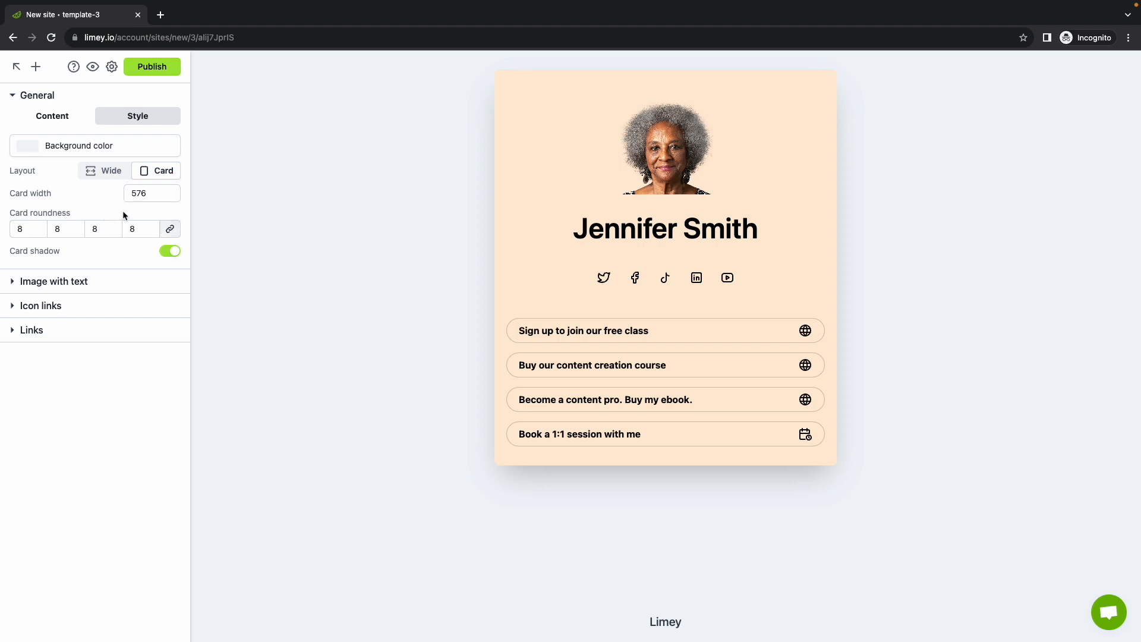
pyautogui.click(169, 252)
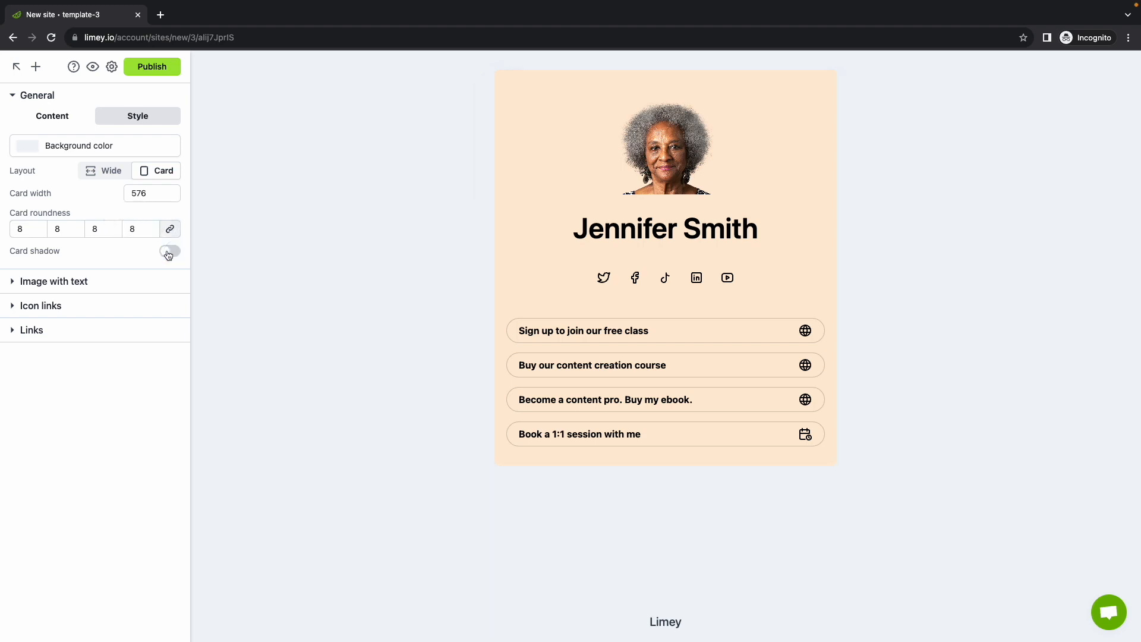
pyautogui.click(168, 252)
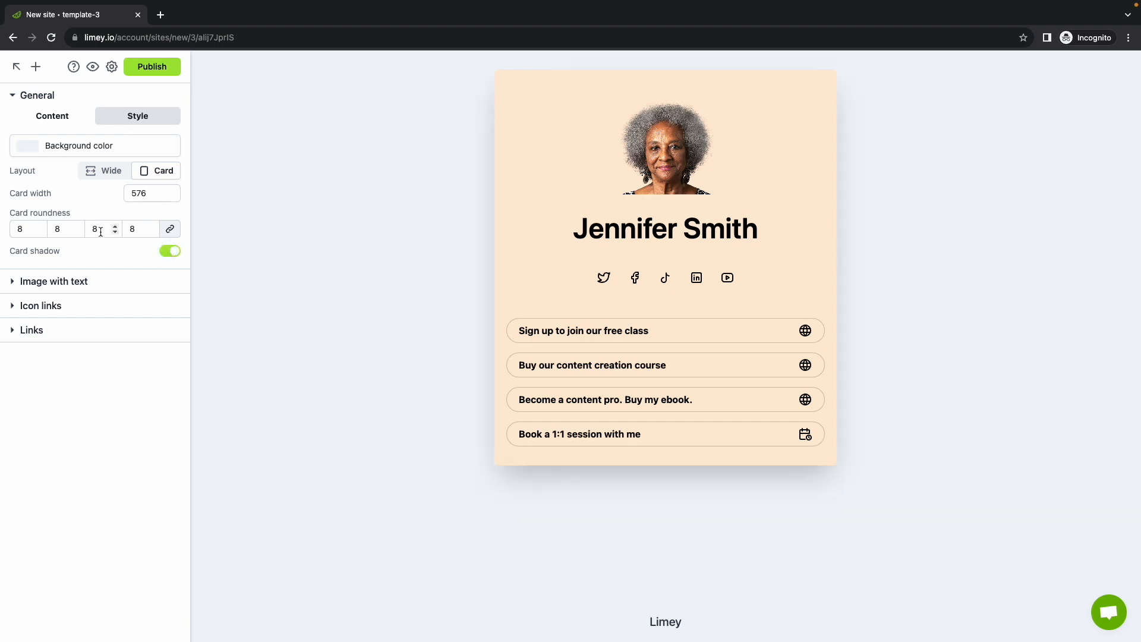
# Replace the site's general title with the site owner's full name
pyautogui.click(49, 116)
pyautogui.tripleClick(80, 157)
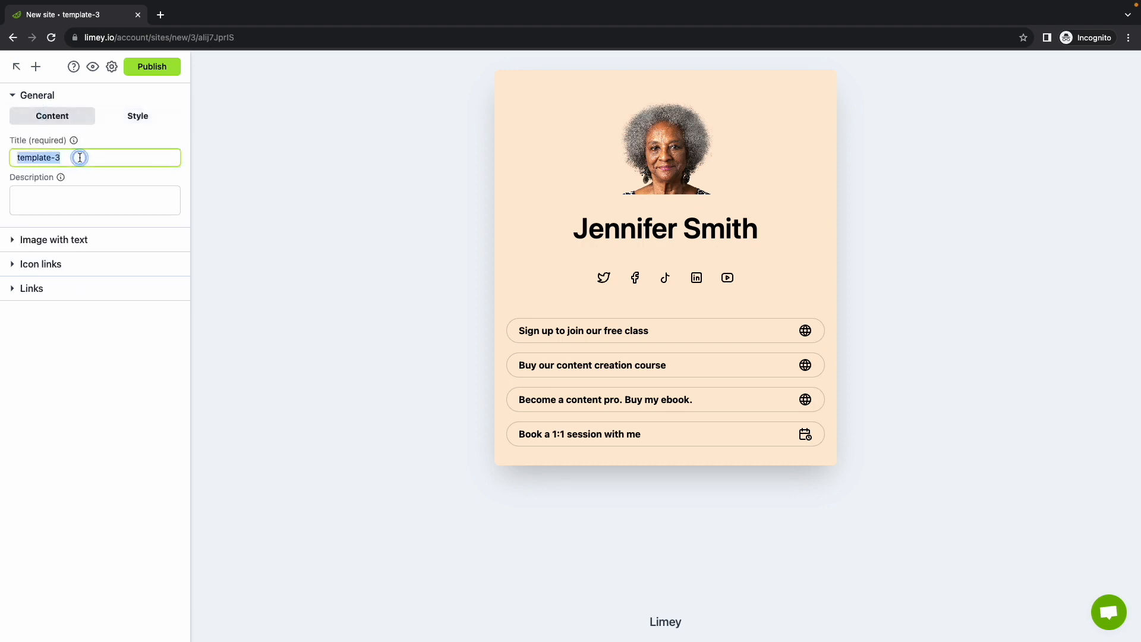
pyautogui.write('Edan ')
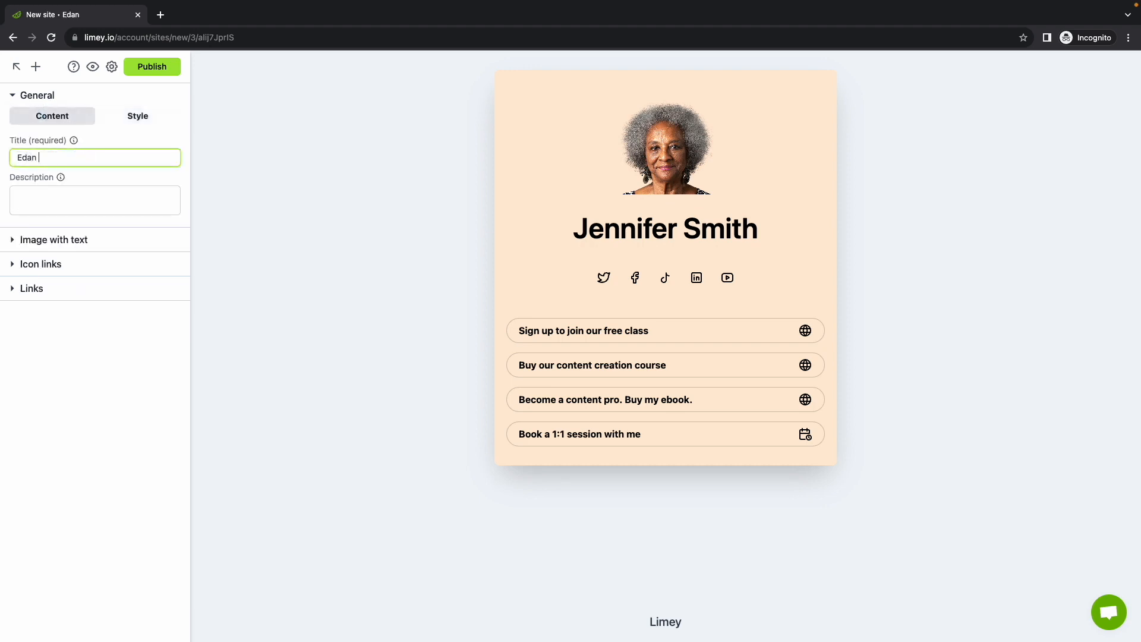
pyautogui.write('Ben-Atar')
# Enter the site description "On a life long journey of learning. I live in Maryland with my partner in crime, our two boys and furball."
pyautogui.click(82, 180)
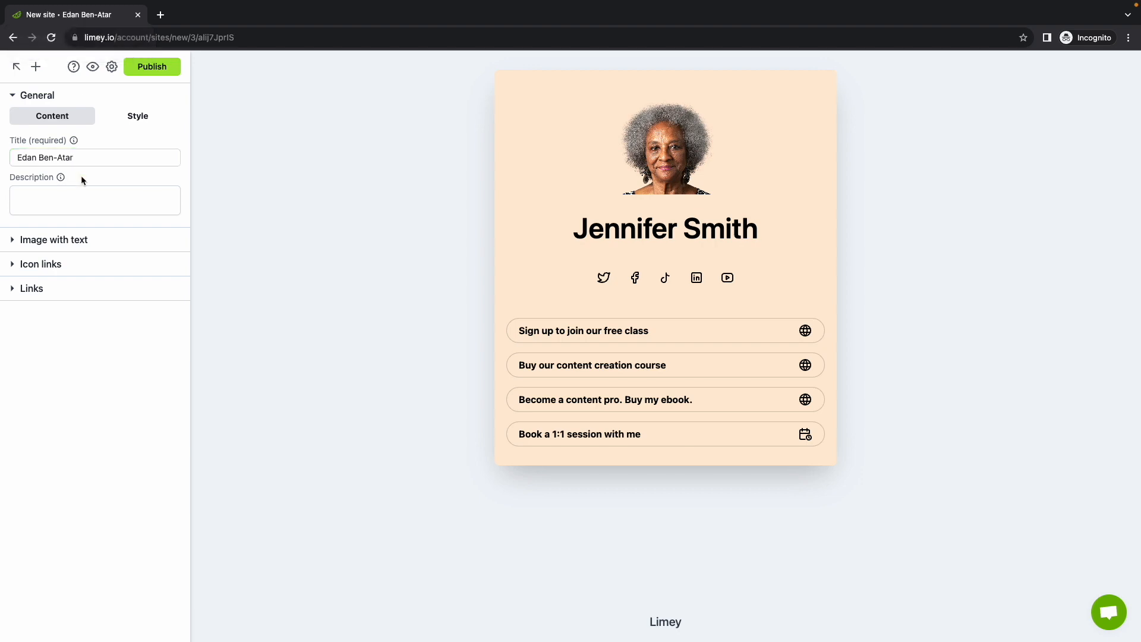
pyautogui.click(61, 193)
pyautogui.write('On')
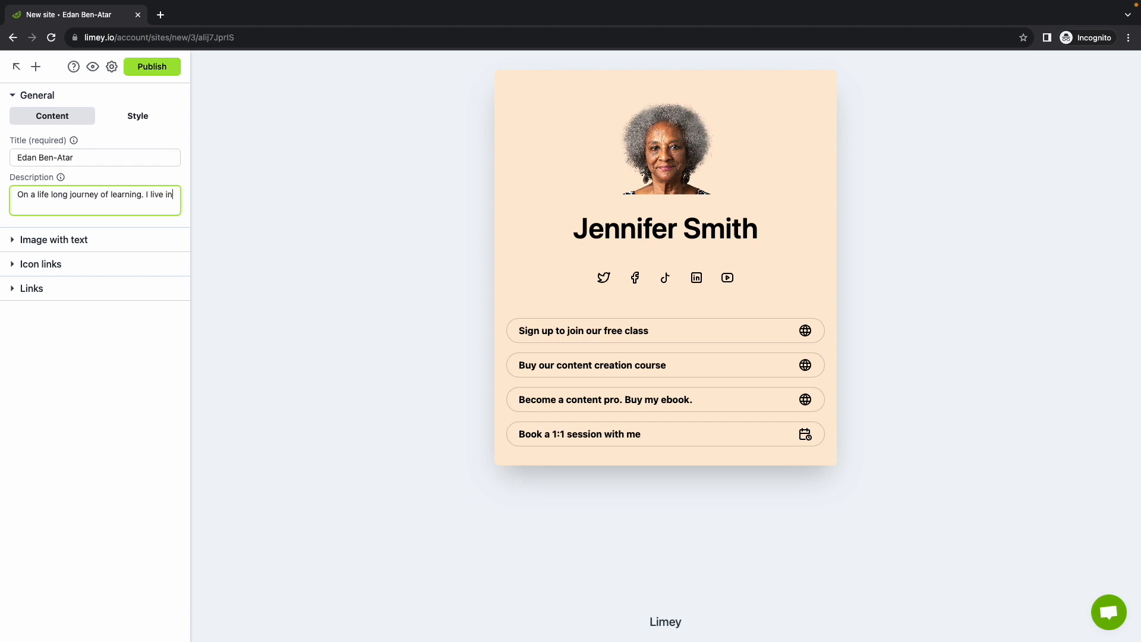
pyautogui.write('Maryland with my partner in crime, our two boys and furball.')
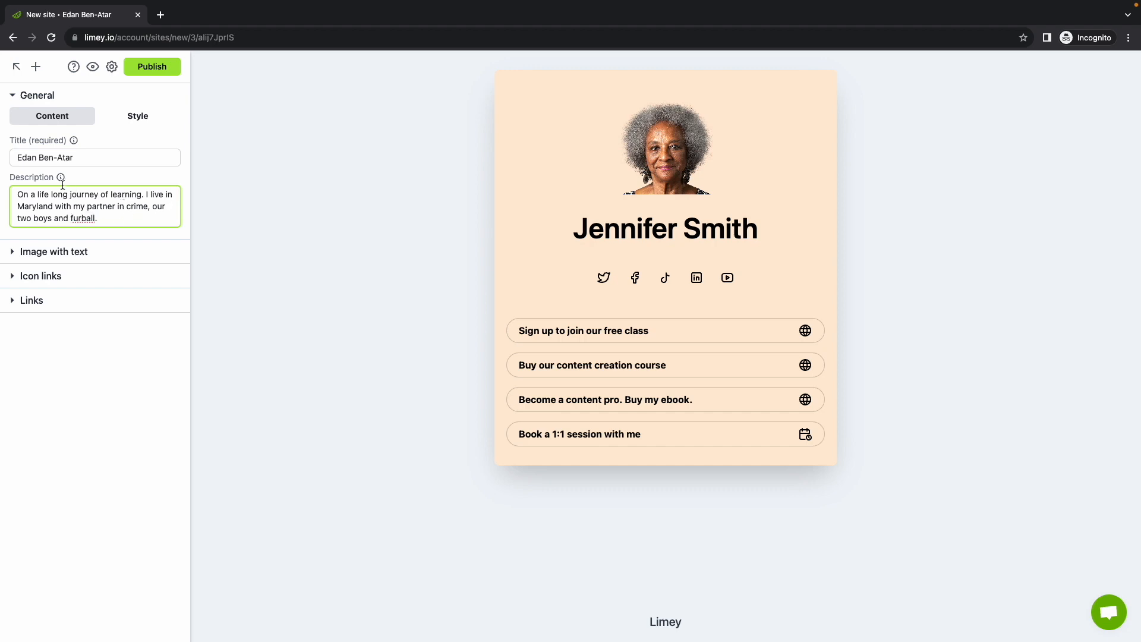
pyautogui.moveTo(60, 181)
pyautogui.moveTo(97, 157); pyautogui.dragTo(8, 158)
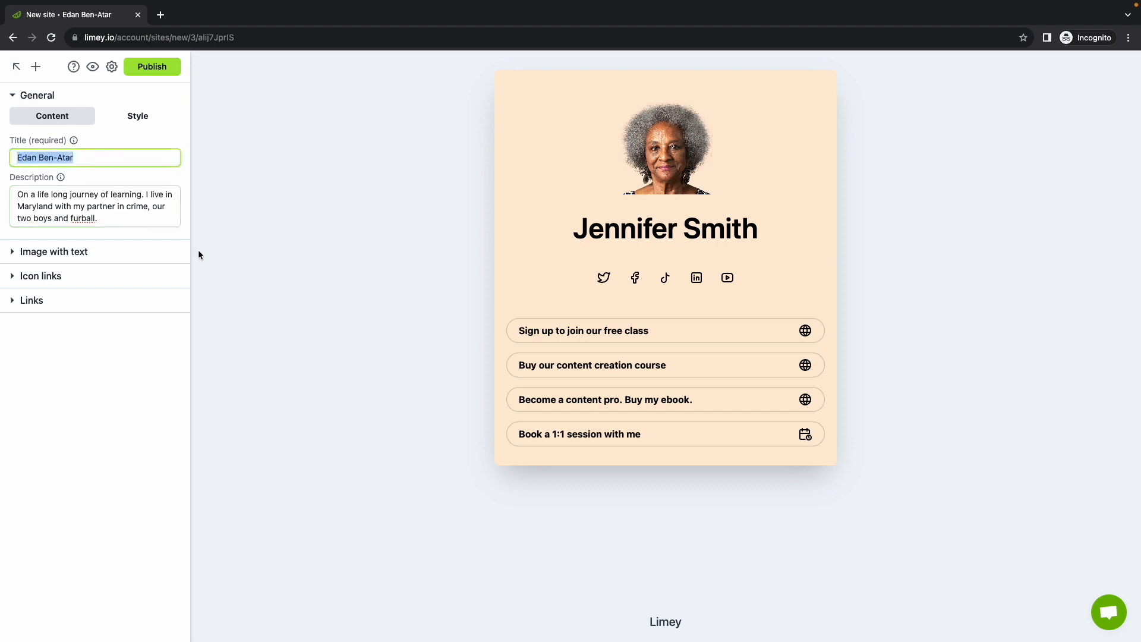
pyautogui.moveTo(113, 221); pyautogui.dragTo(16, 191)
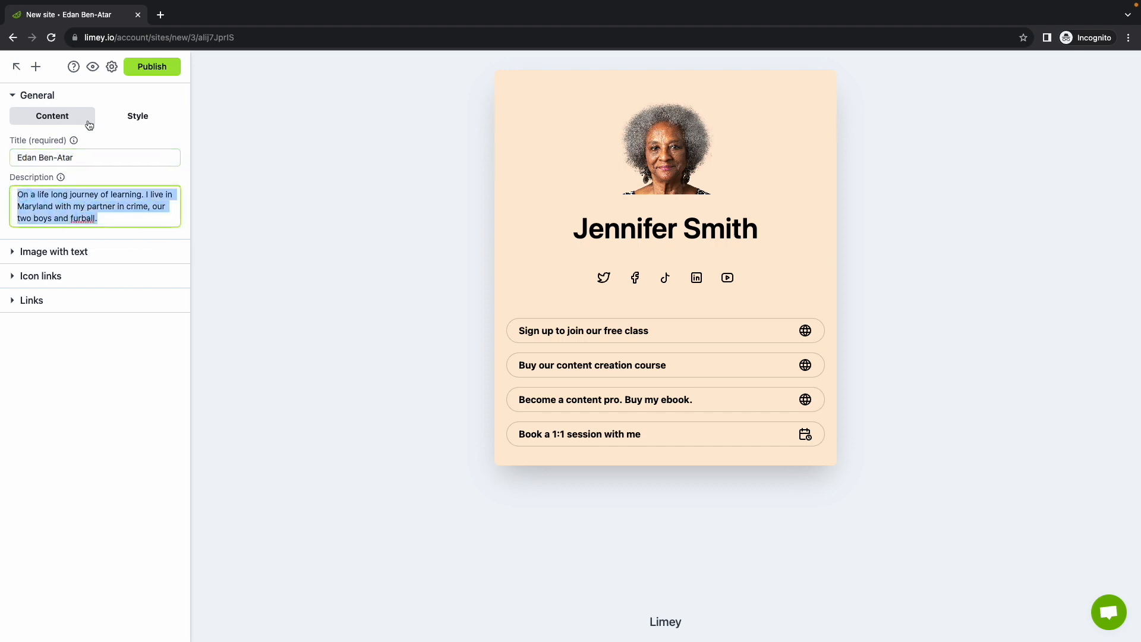
# Upload my-image.jpg as the Image with text picture and set that section's title to the site owner's full name
pyautogui.click(68, 97)
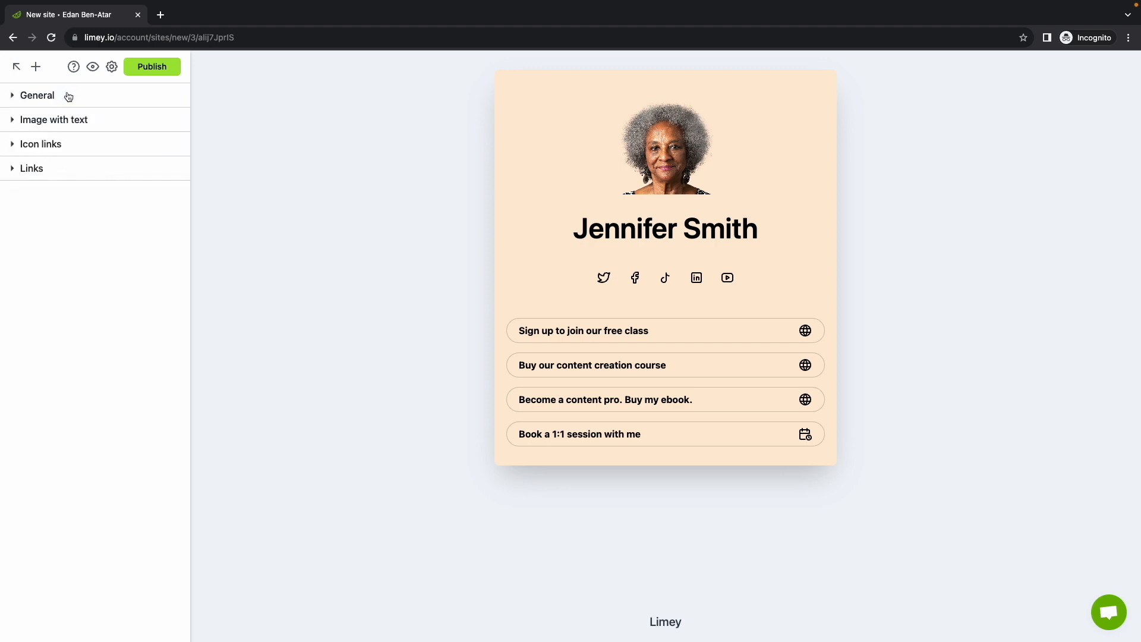
pyautogui.click(95, 121)
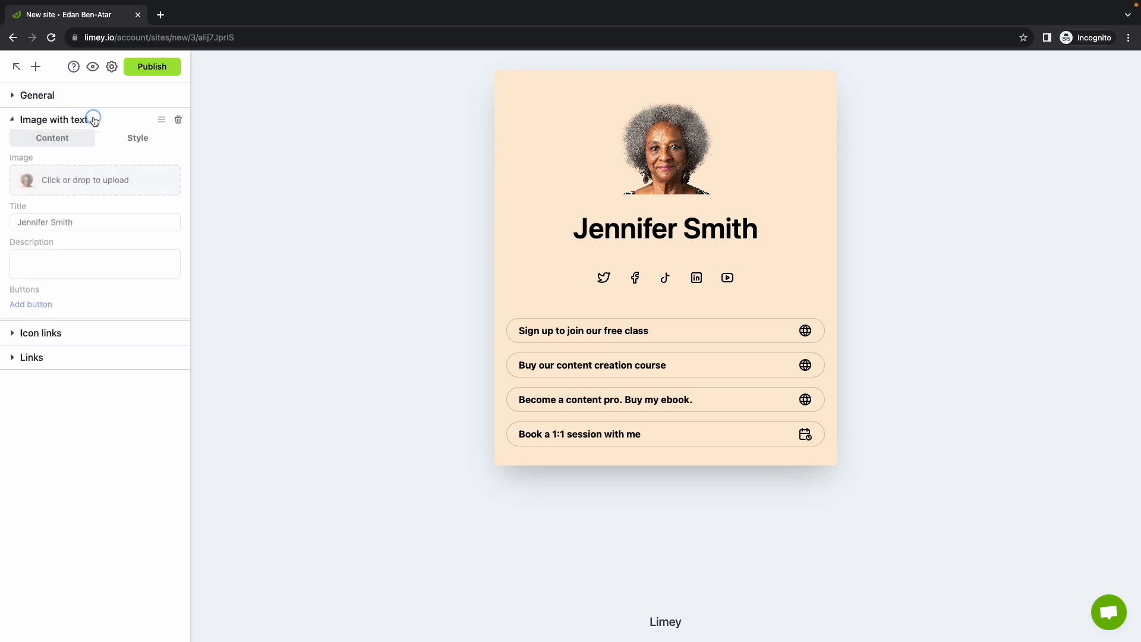
pyautogui.click(78, 185)
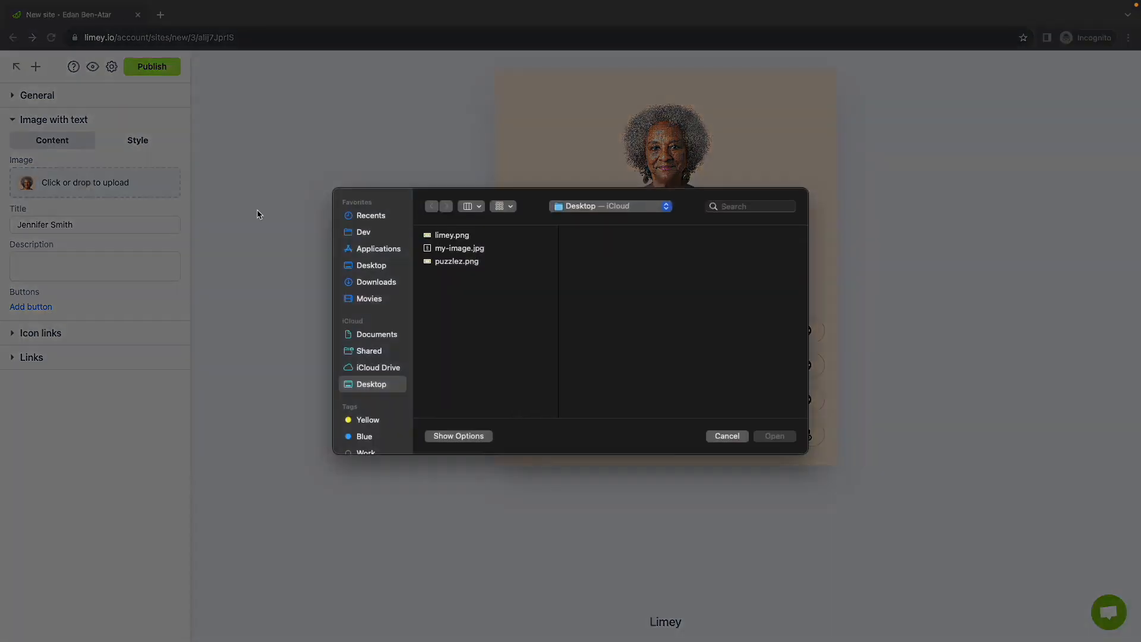
pyautogui.click(476, 249)
pyautogui.click(775, 435)
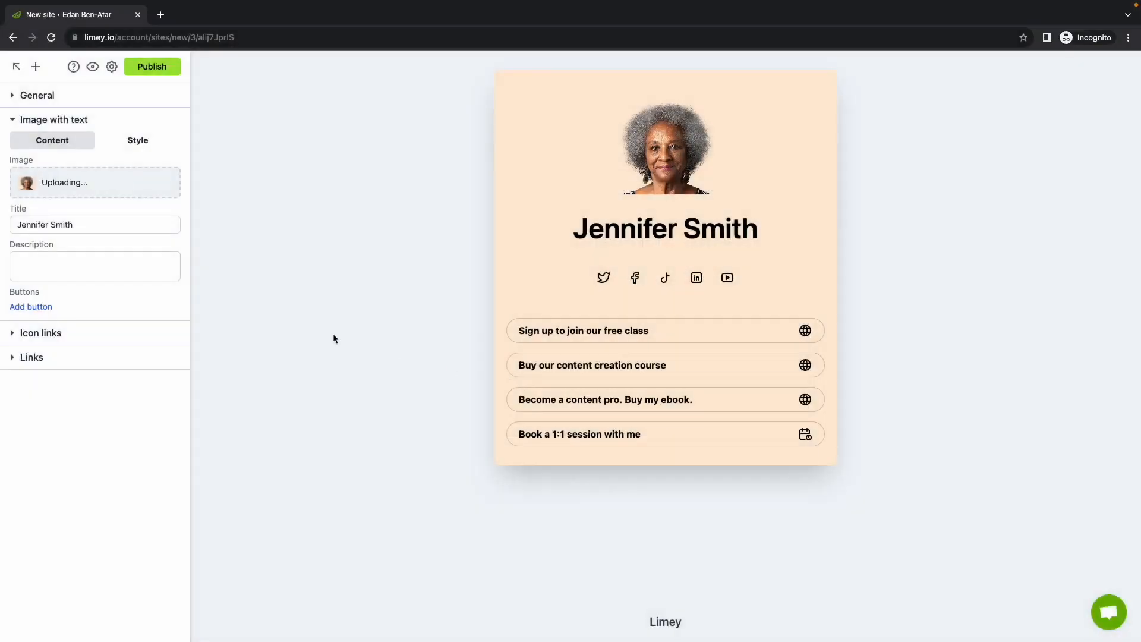
pyautogui.tripleClick(95, 226)
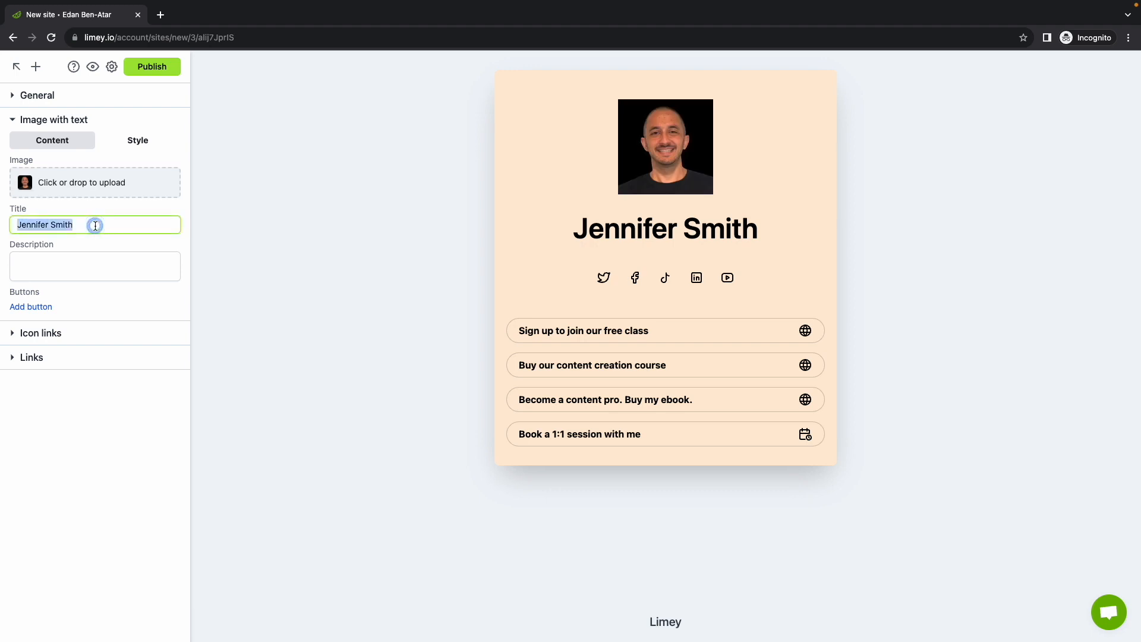
pyautogui.write('Edan Ben-Atar')
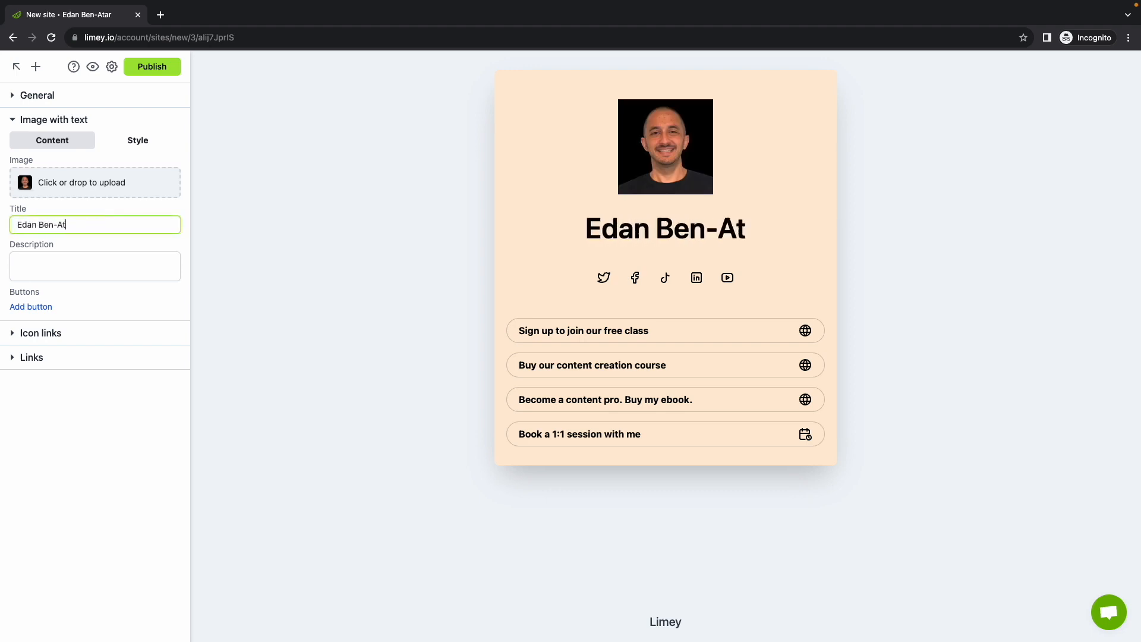
# Copy the general site description into the description of the Image with text section
pyautogui.click(86, 96)
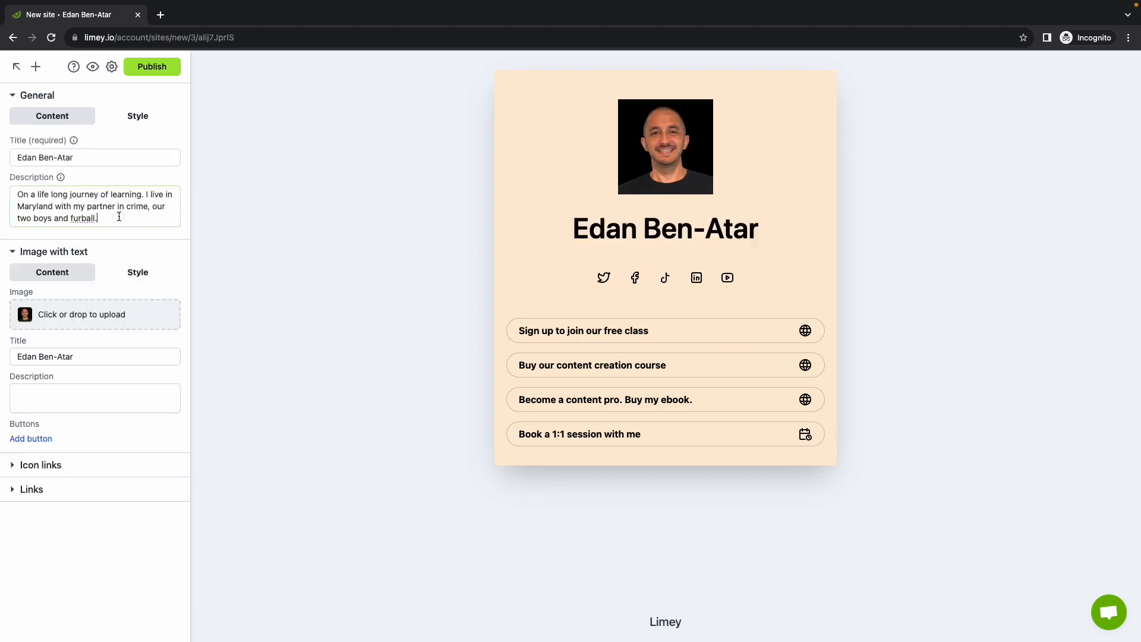
pyautogui.tripleClick(120, 216)
pyautogui.press('super+c')
pyautogui.click(77, 96)
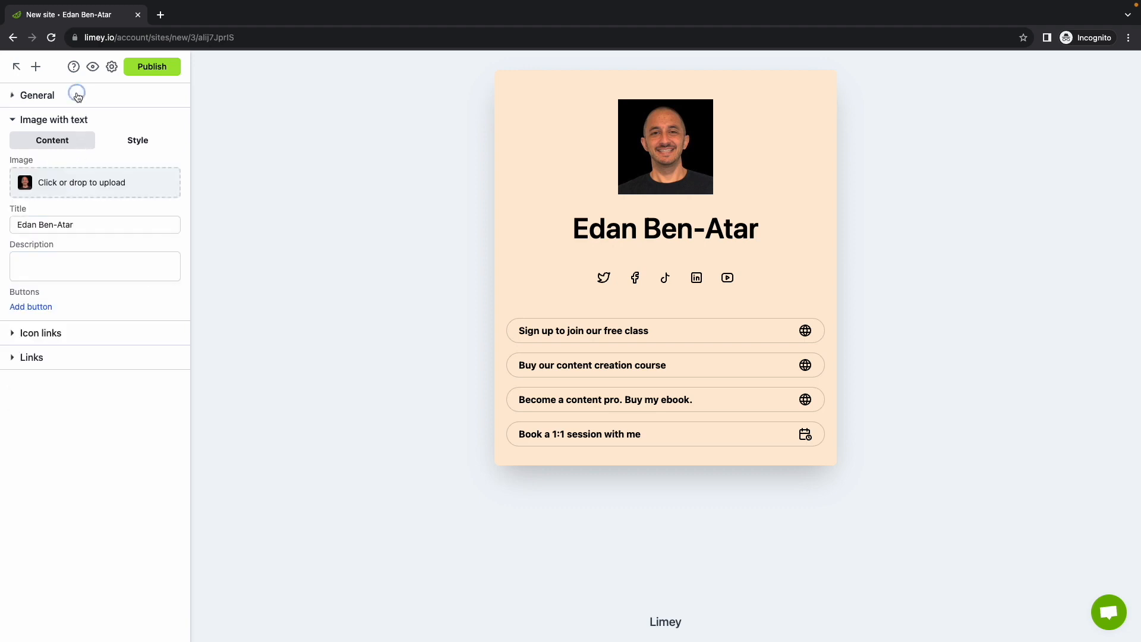
pyautogui.click(79, 256)
pyautogui.press('super+v')
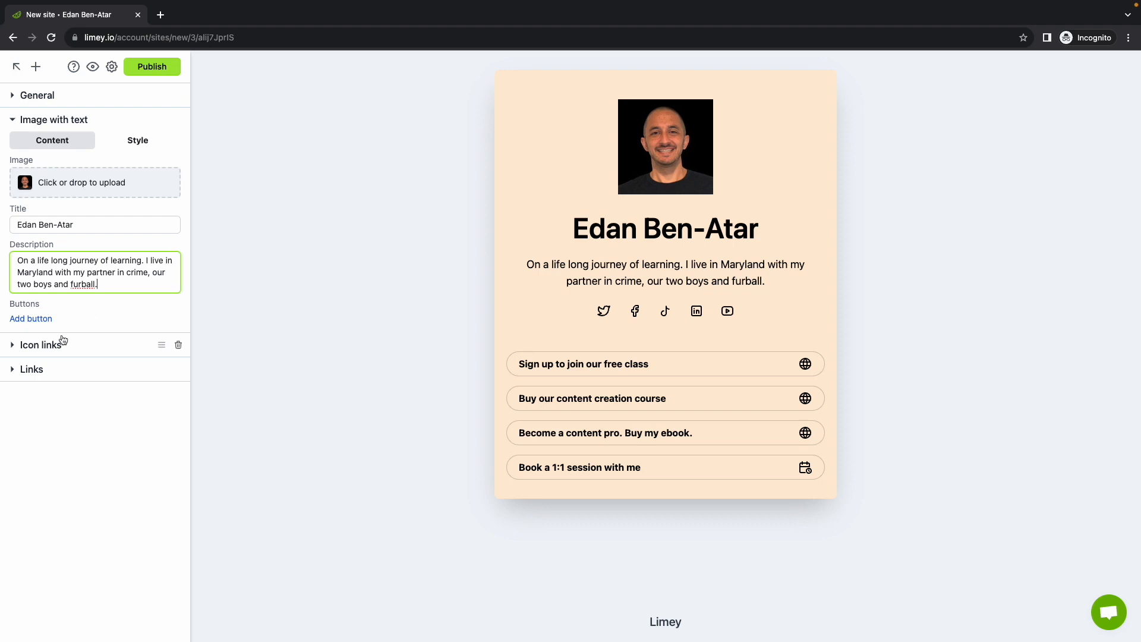
# Set the roundness of all four corners of the Image with text picture to 35
pyautogui.click(137, 141)
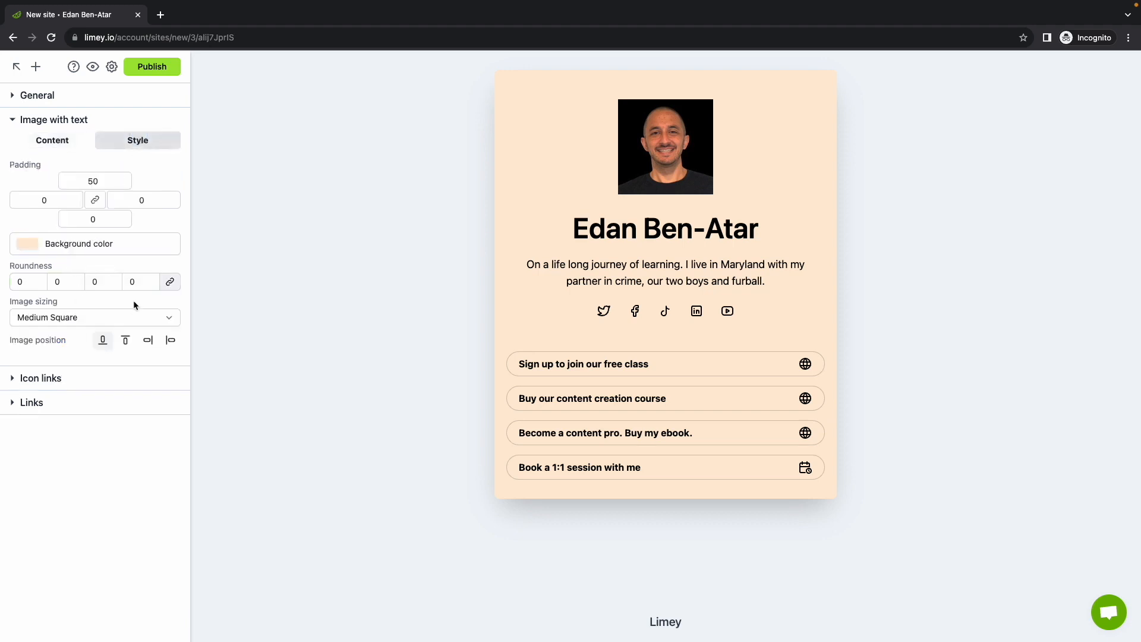
pyautogui.click(69, 283)
pyautogui.write('35')
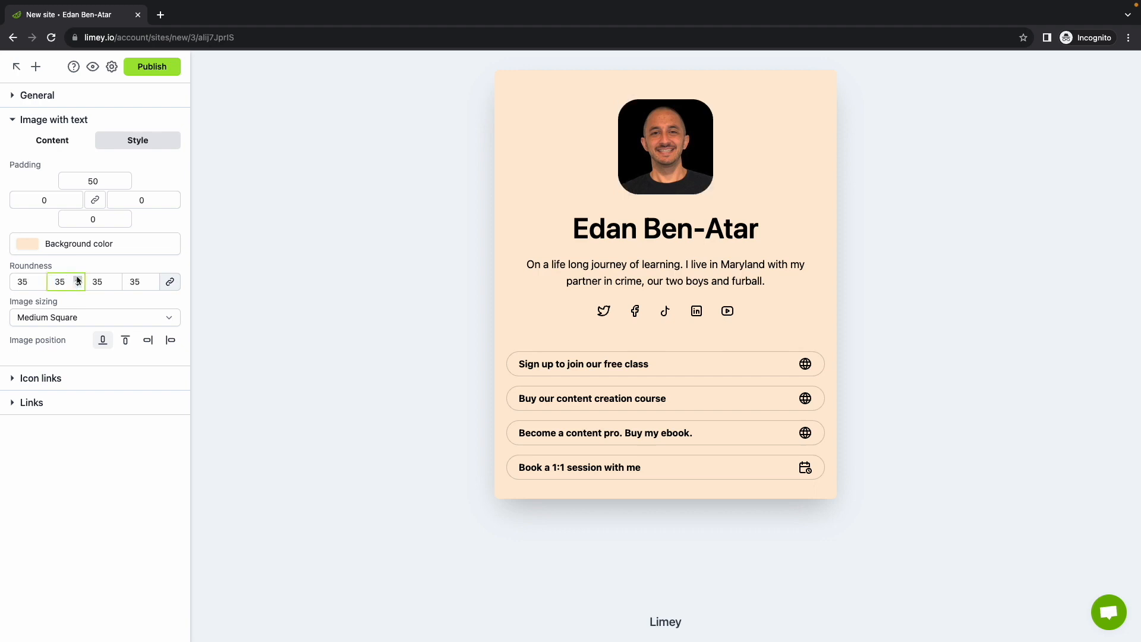
# Change the background color of the Image with text section to the gray #bababa
pyautogui.click(63, 246)
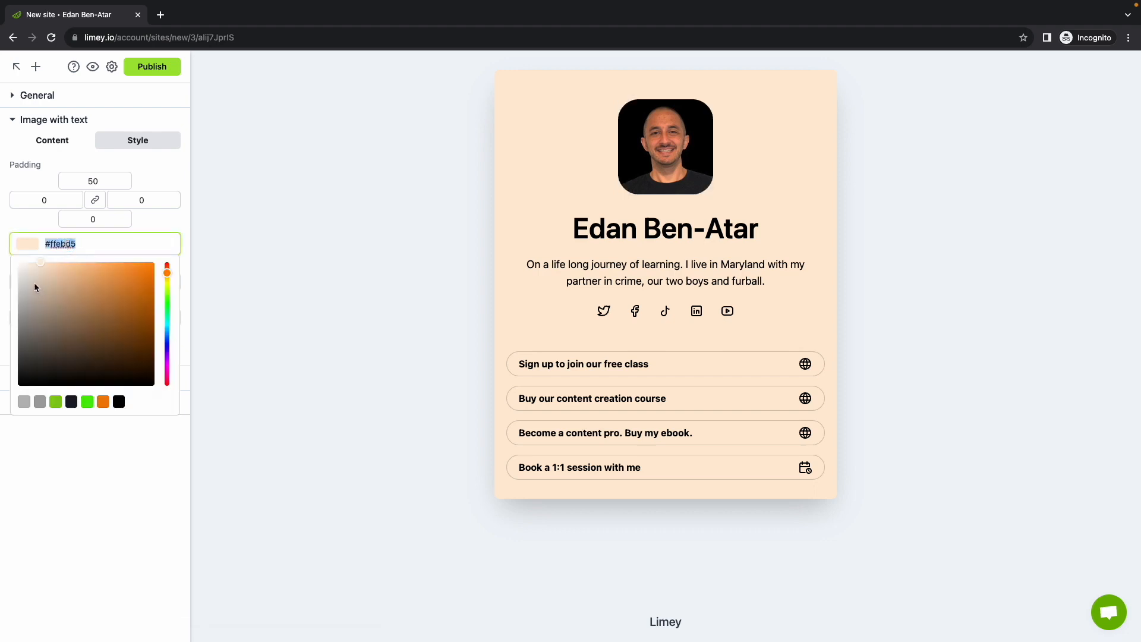
pyautogui.moveTo(35, 285); pyautogui.dragTo(6, 299)
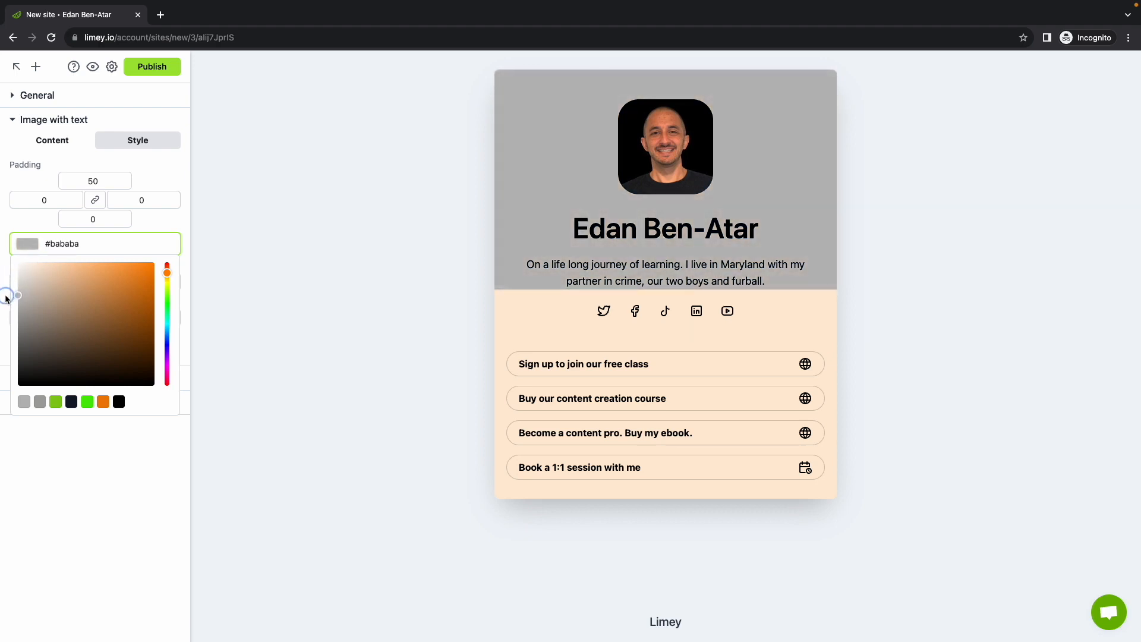
pyautogui.click(164, 222)
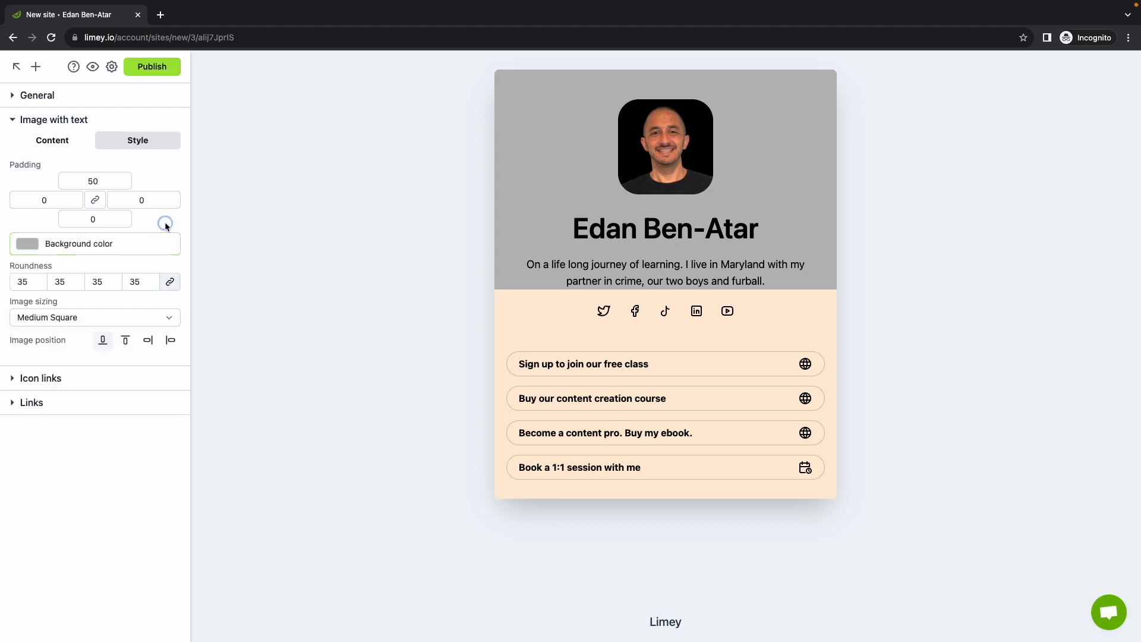
# Try placing the image below the text and adding a button in the Image with text section, and revert both changes
pyautogui.click(124, 342)
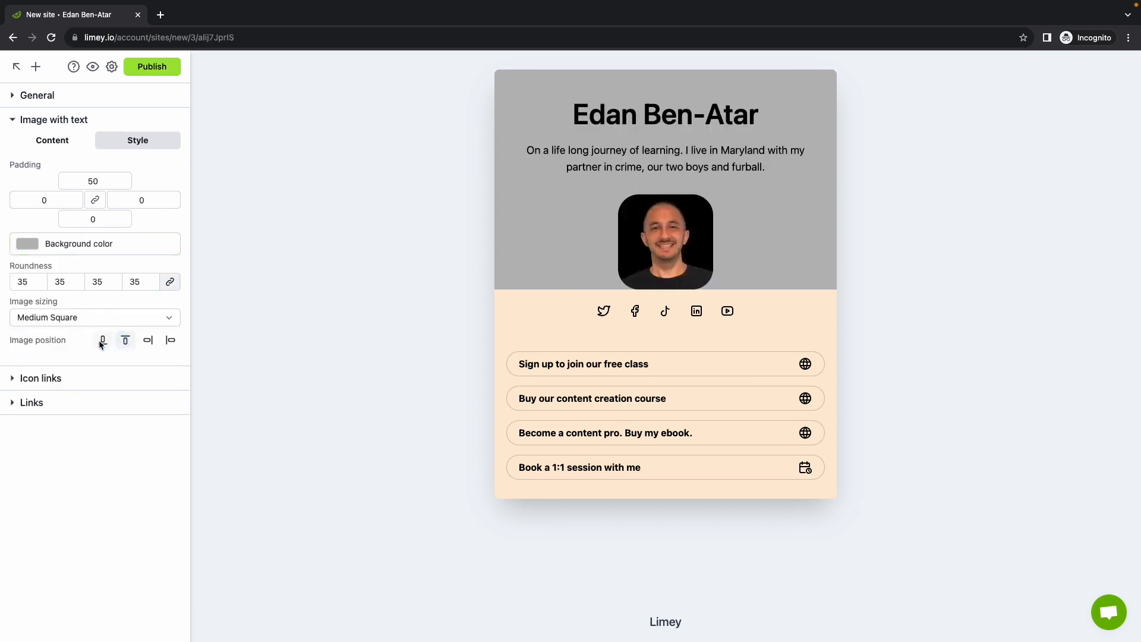
pyautogui.click(101, 343)
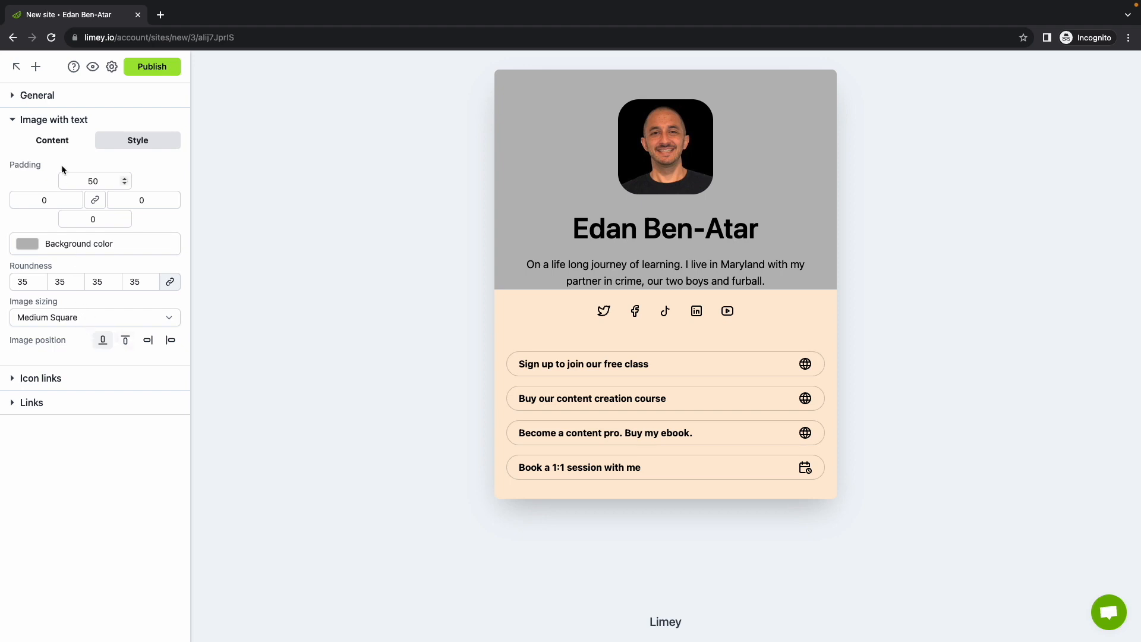
pyautogui.click(61, 141)
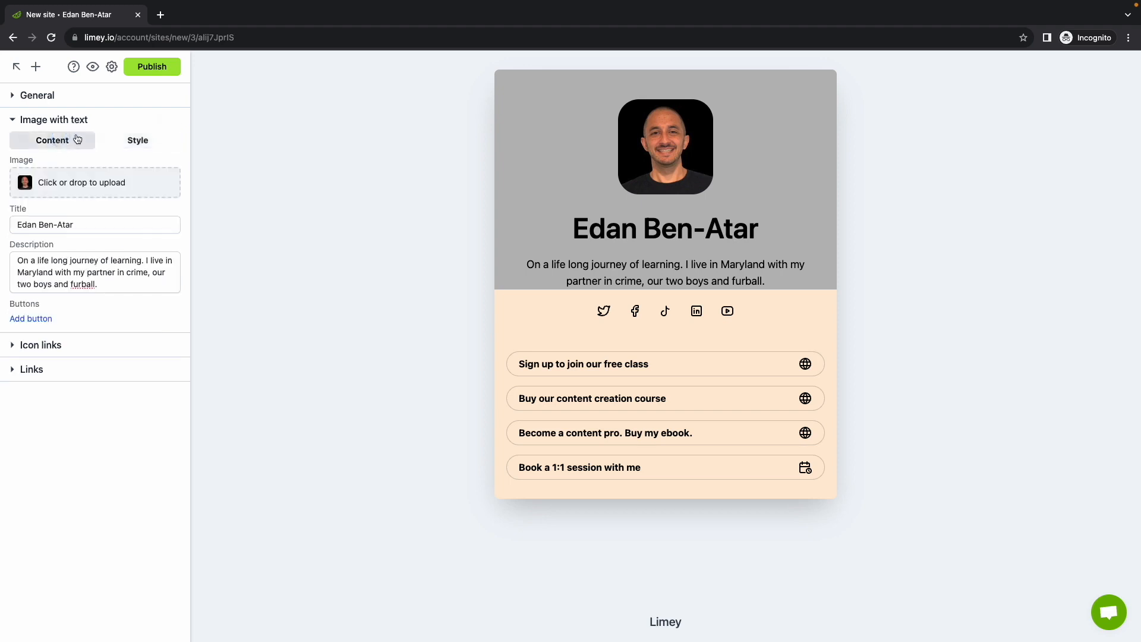
pyautogui.click(39, 320)
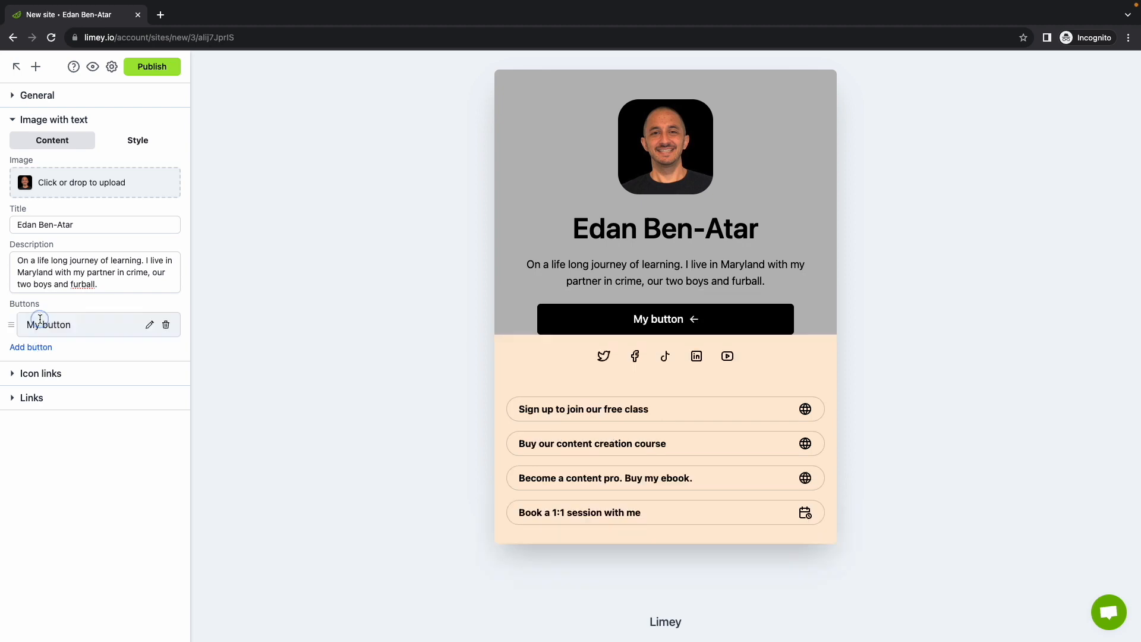
pyautogui.click(165, 324)
# Change the background color of the Icon links section to the gray #bababa
pyautogui.click(84, 122)
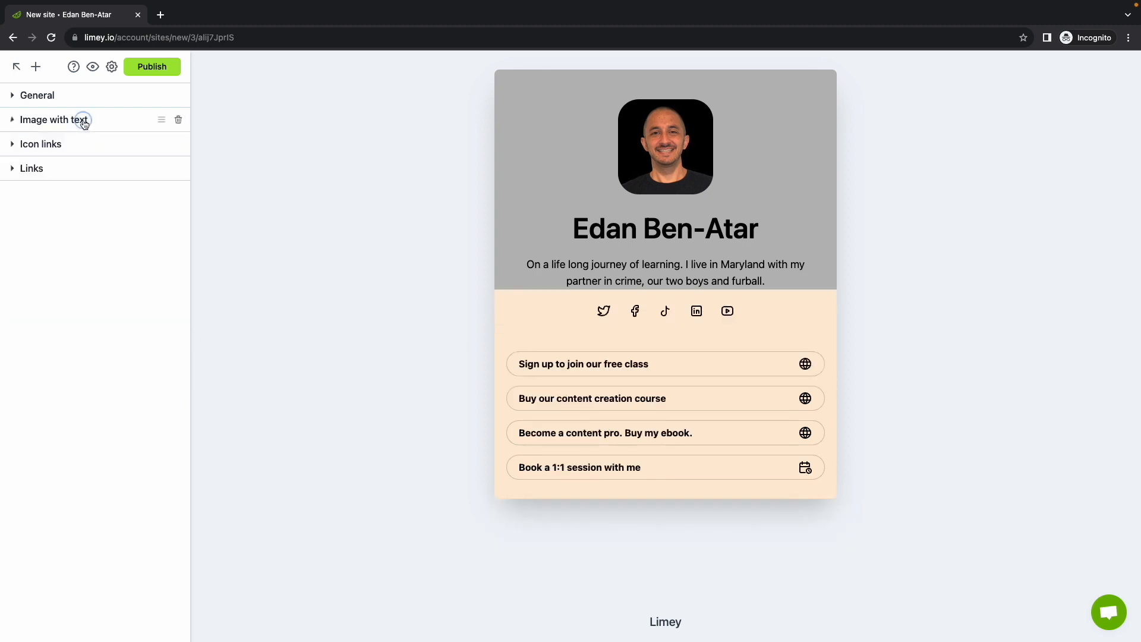
pyautogui.click(80, 146)
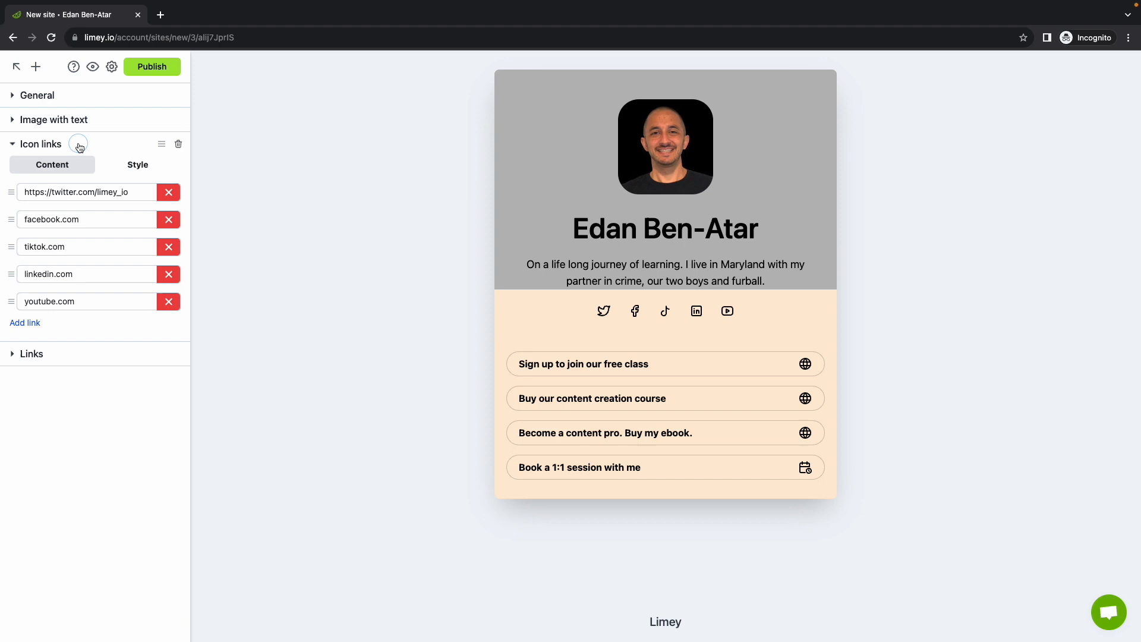
pyautogui.click(133, 169)
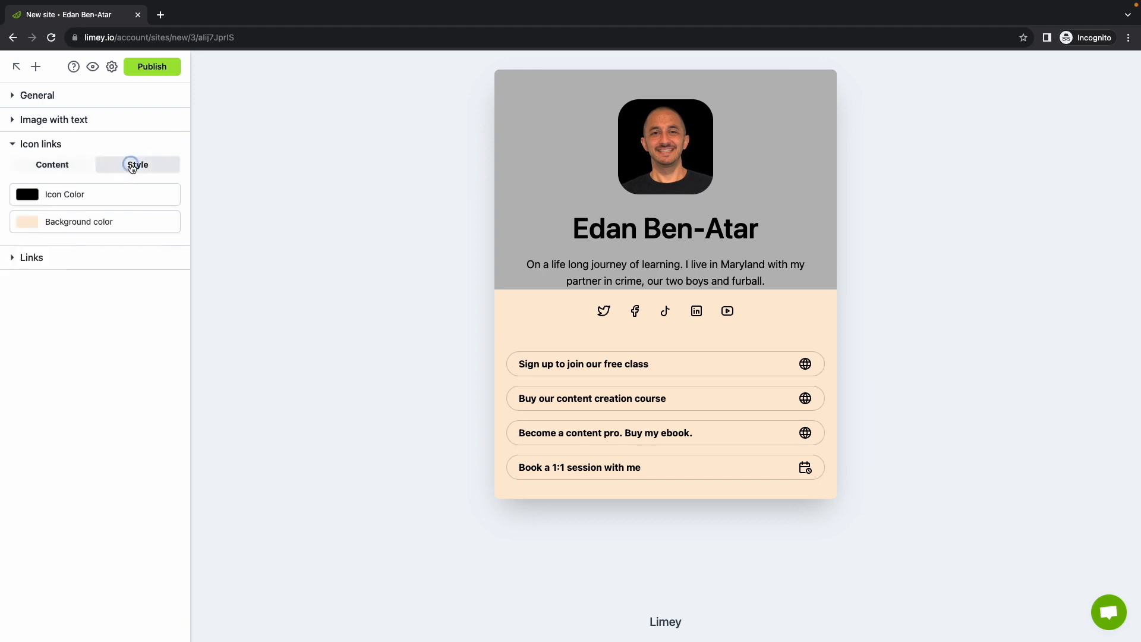
pyautogui.click(66, 221)
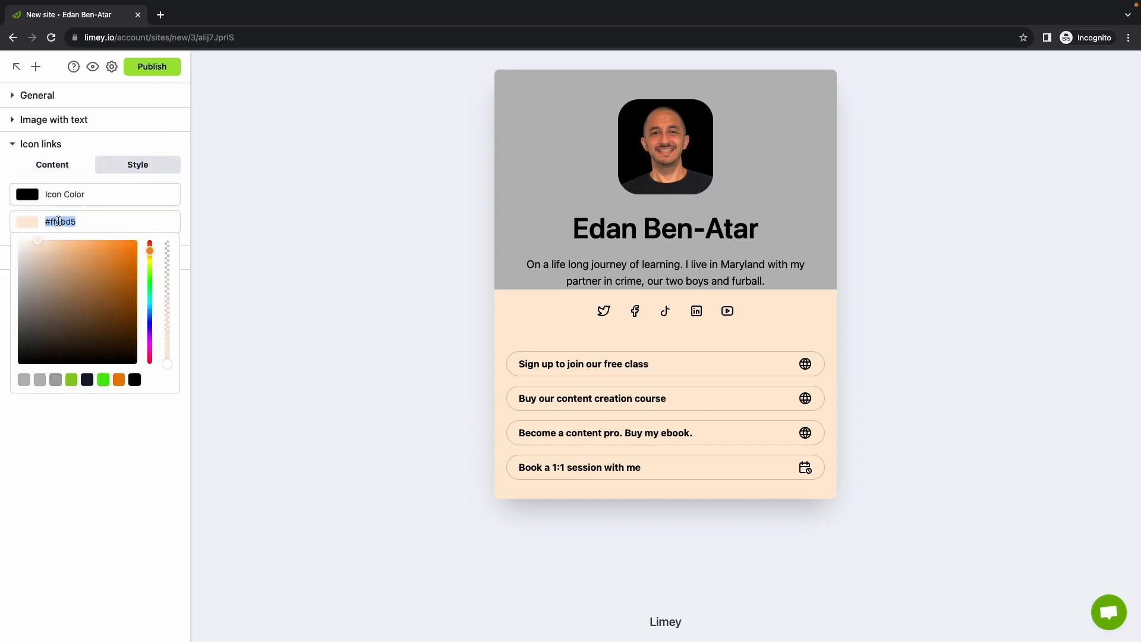
pyautogui.click(24, 380)
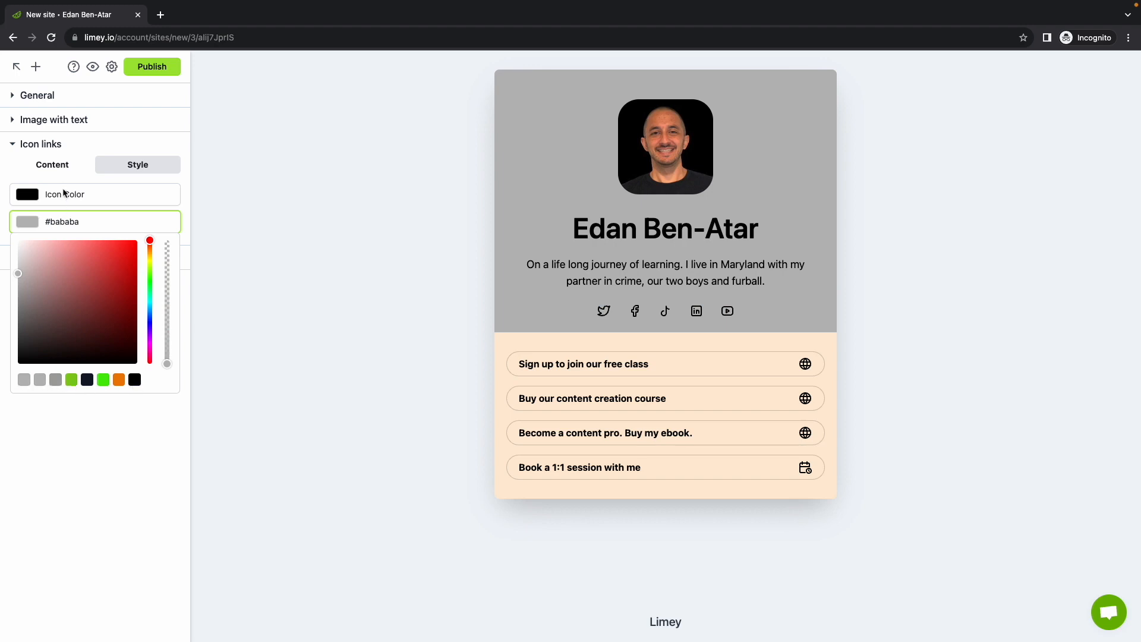
# Replace the Twitter icon link with the owner's YouTube channel URL and the Facebook icon link with the owner's Instagram profile URL
pyautogui.click(54, 165)
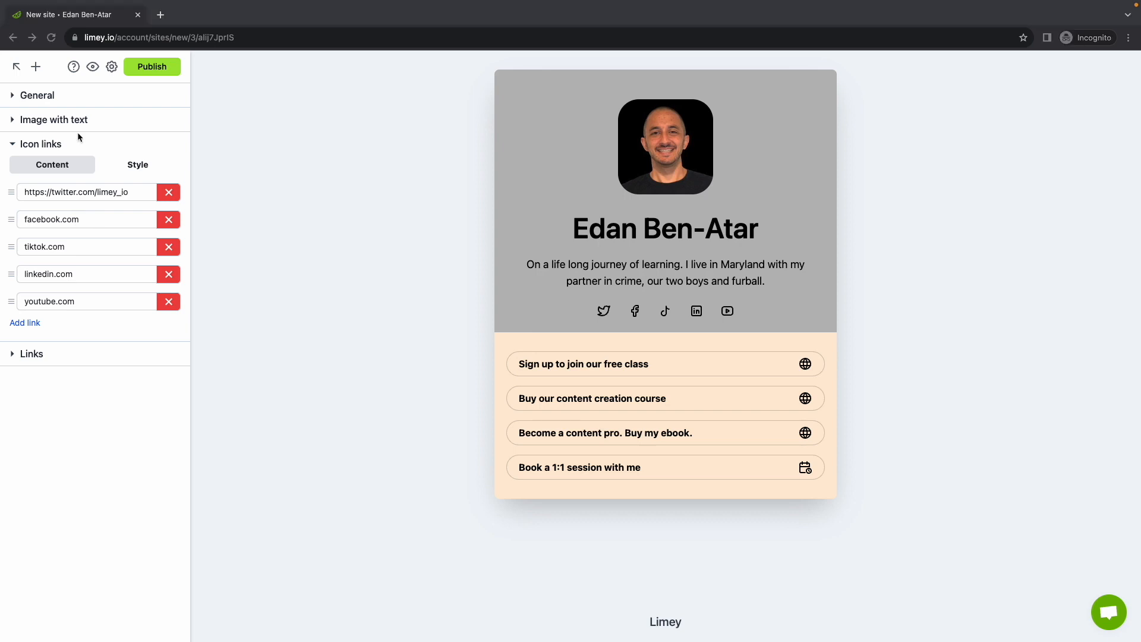
pyautogui.tripleClick(113, 192)
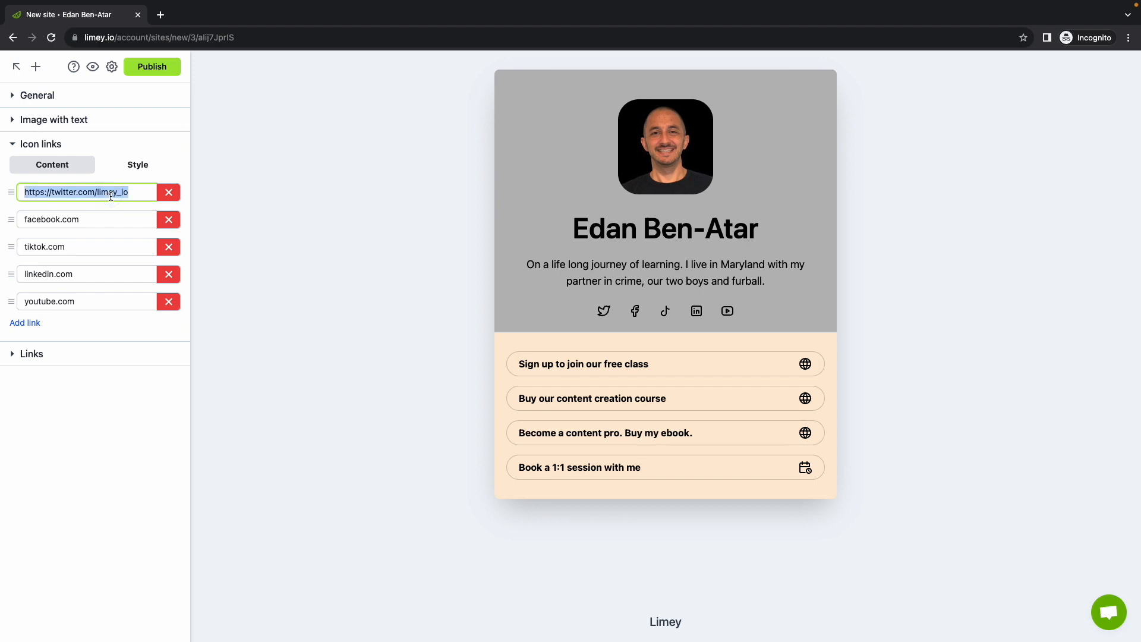
pyautogui.write('https://www.youtube.com/channel/UCL9IDbEJm2C8FrqWuMFcGcQ')
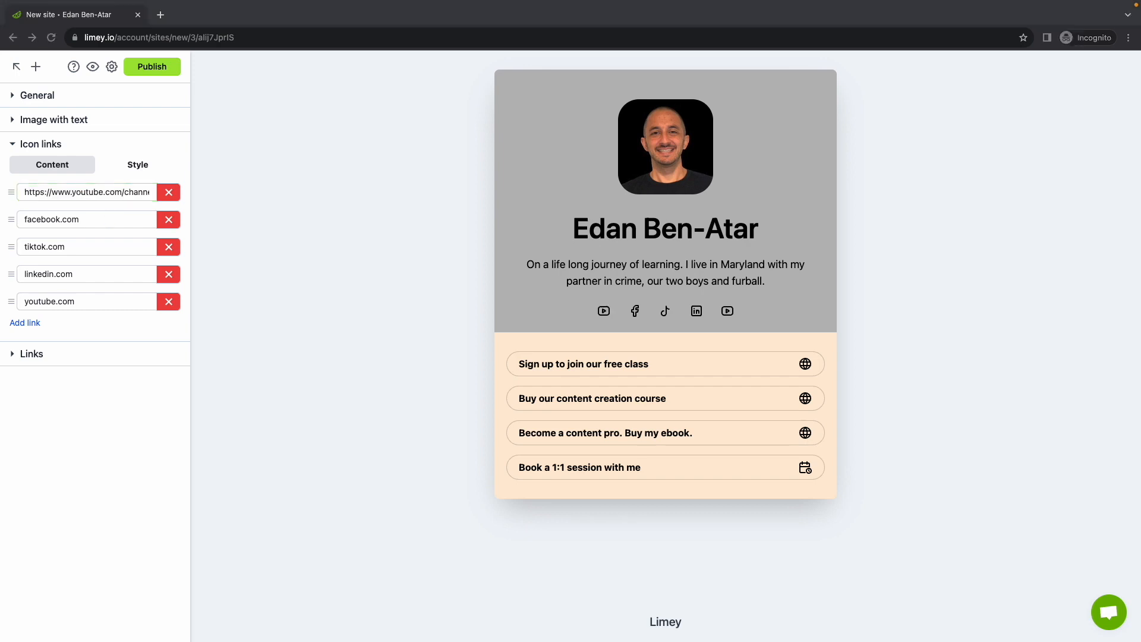
pyautogui.click(87, 217)
pyautogui.tripleClick(87, 218)
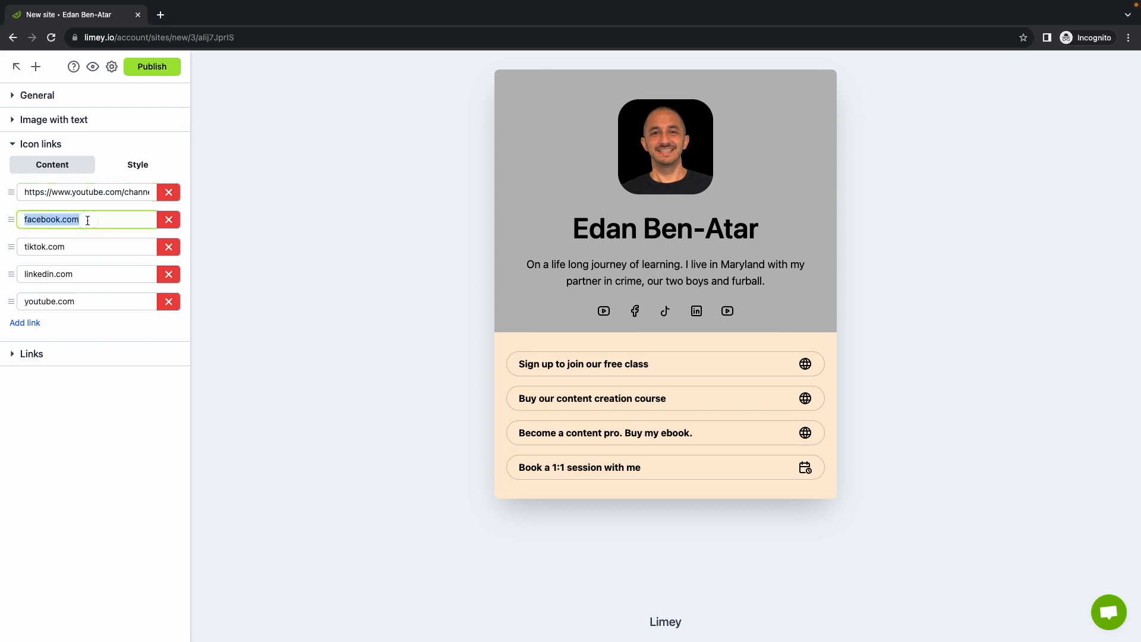
pyautogui.write('https://www.instagram.com/edanbenatar/')
pyautogui.press('super+Tab')
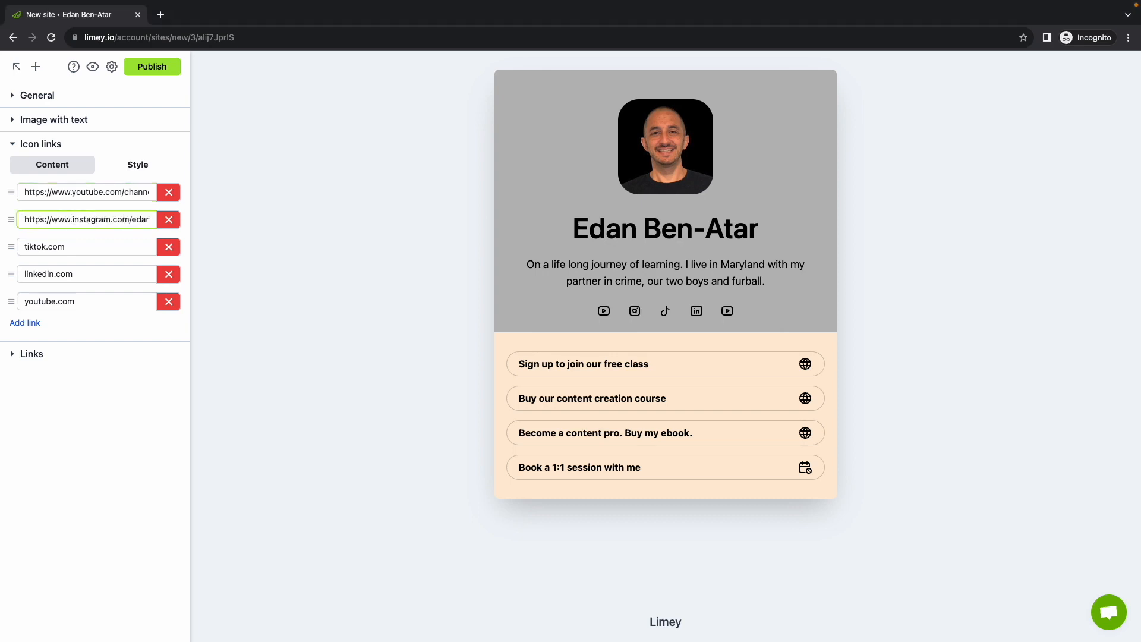
# Replace the TikTok icon link with the owner's Threads profile URL
pyautogui.click(96, 249)
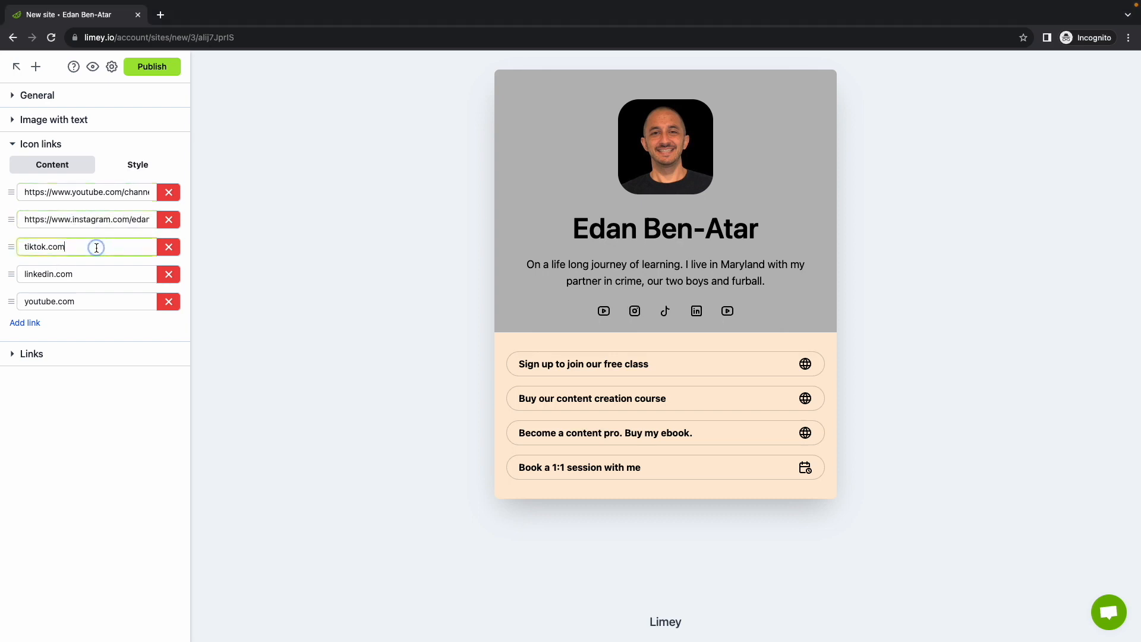
pyautogui.tripleClick(96, 249)
pyautogui.write('https://www.threads.net/@edanbenatar')
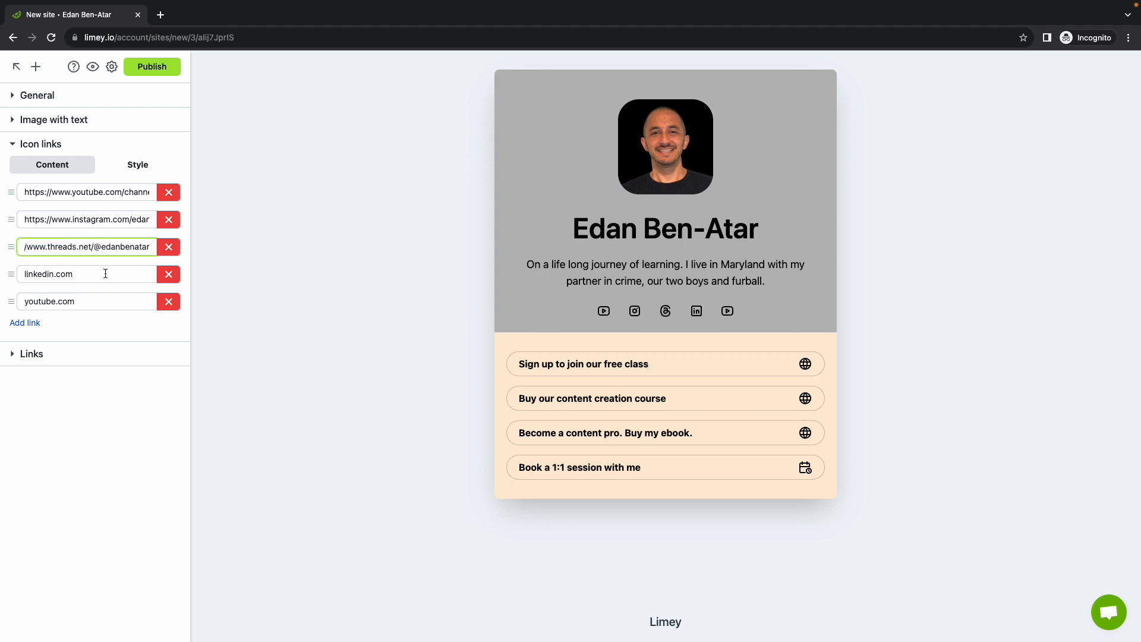
# Remove the linkedin.com and placeholder youtube.com icon links and move the Instagram link above the YouTube channel link
pyautogui.click(169, 276)
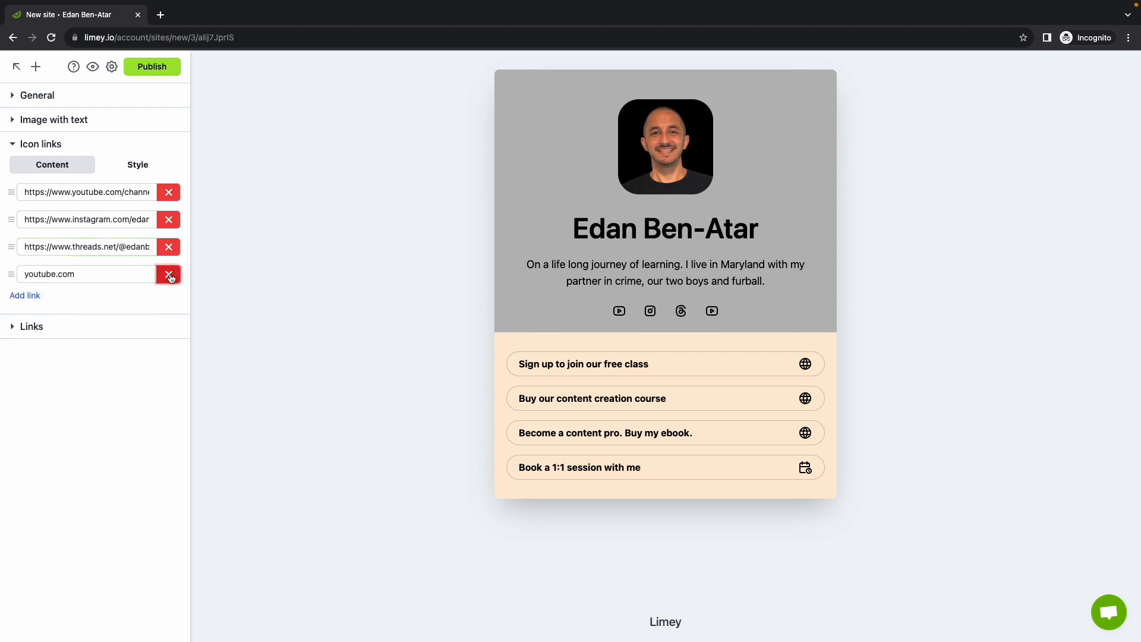
pyautogui.click(170, 275)
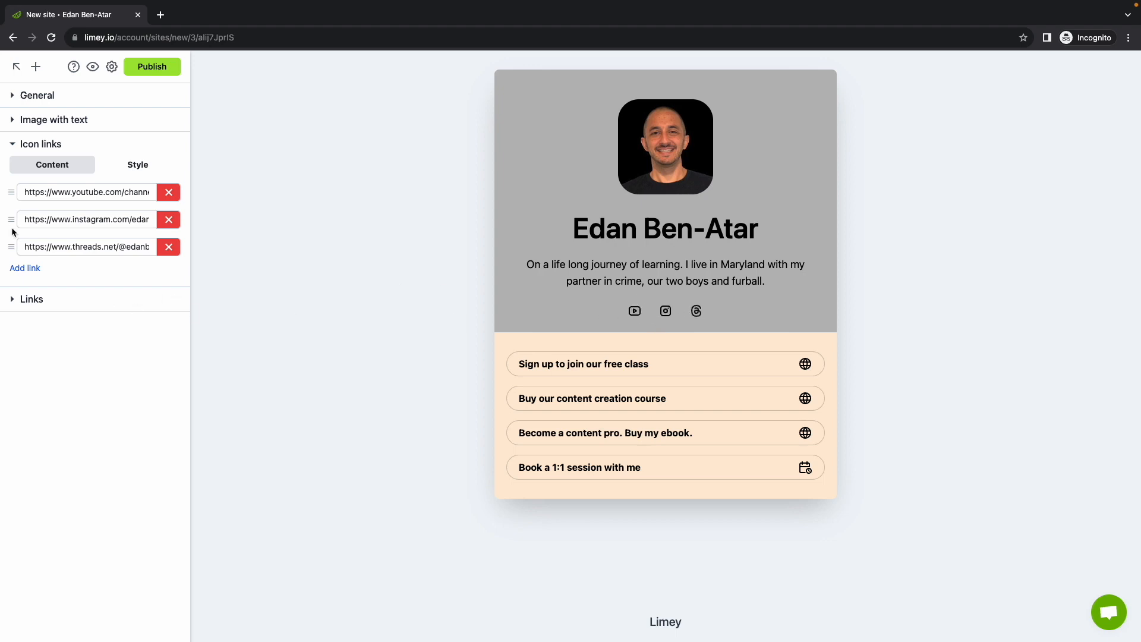
pyautogui.moveTo(10, 223); pyautogui.dragTo(11, 197)
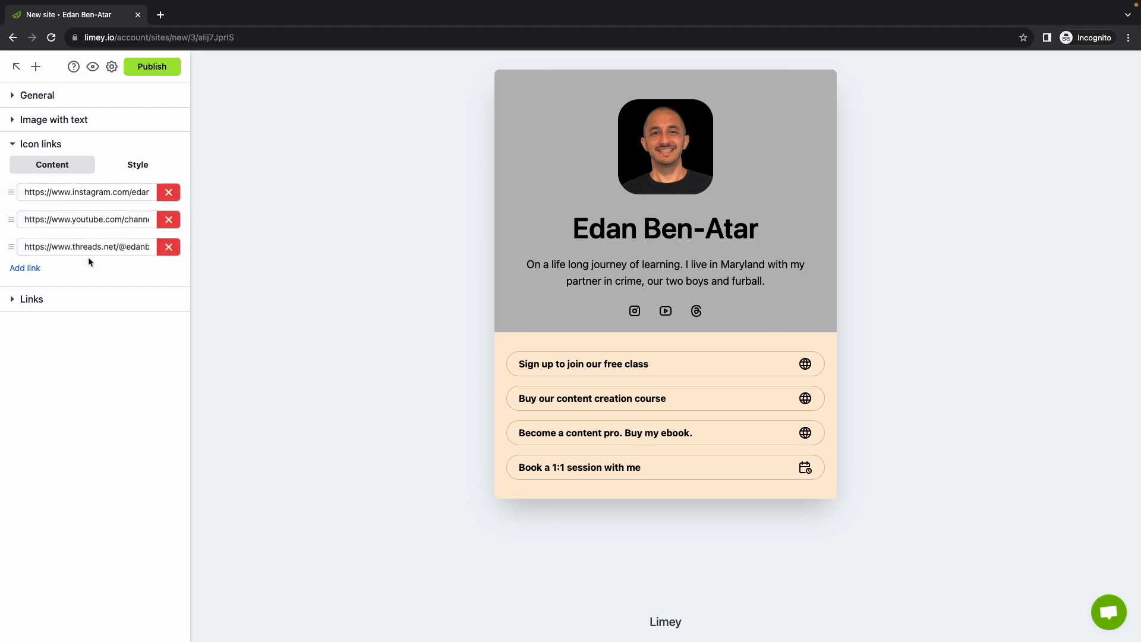
# Try adding another empty icon link, delete it again and collapse the Icon links section
pyautogui.click(25, 268)
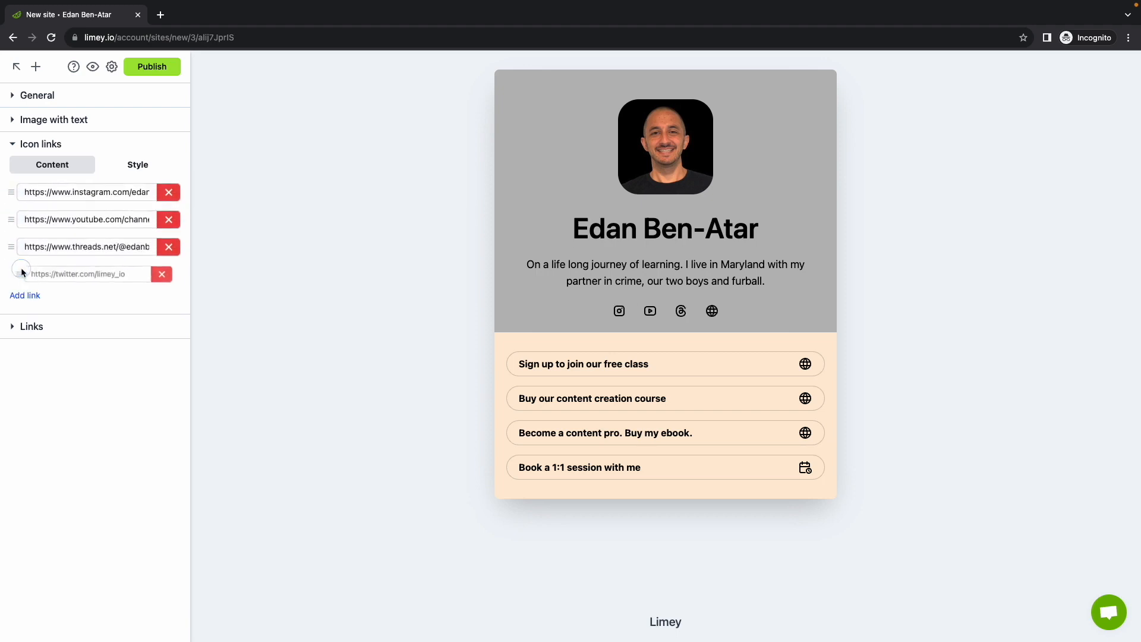
pyautogui.click(169, 274)
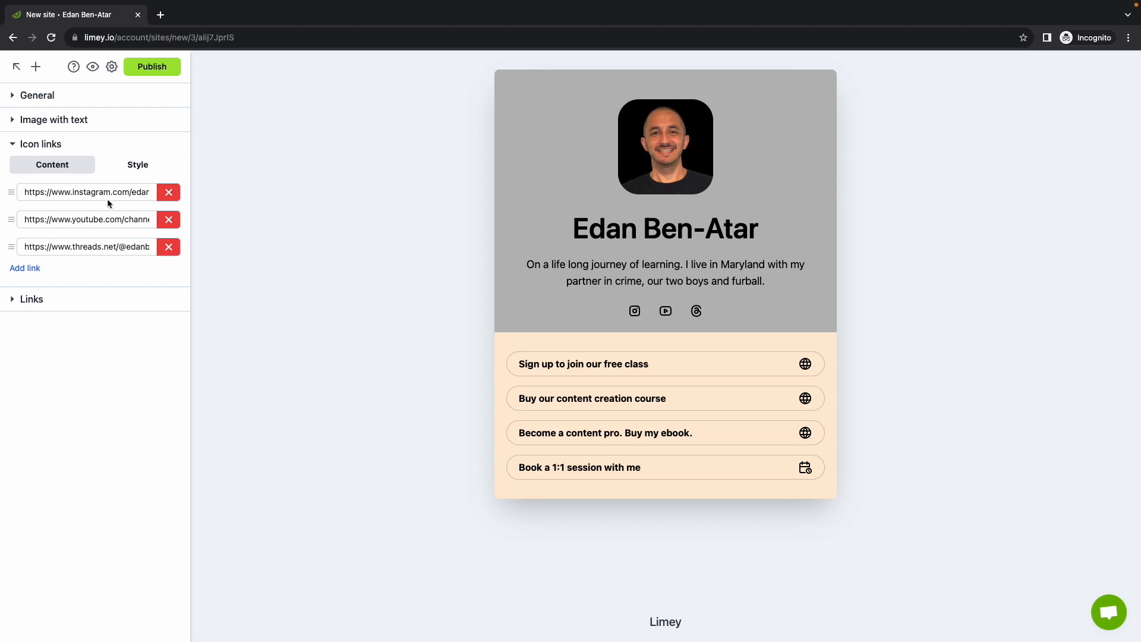
pyautogui.click(124, 145)
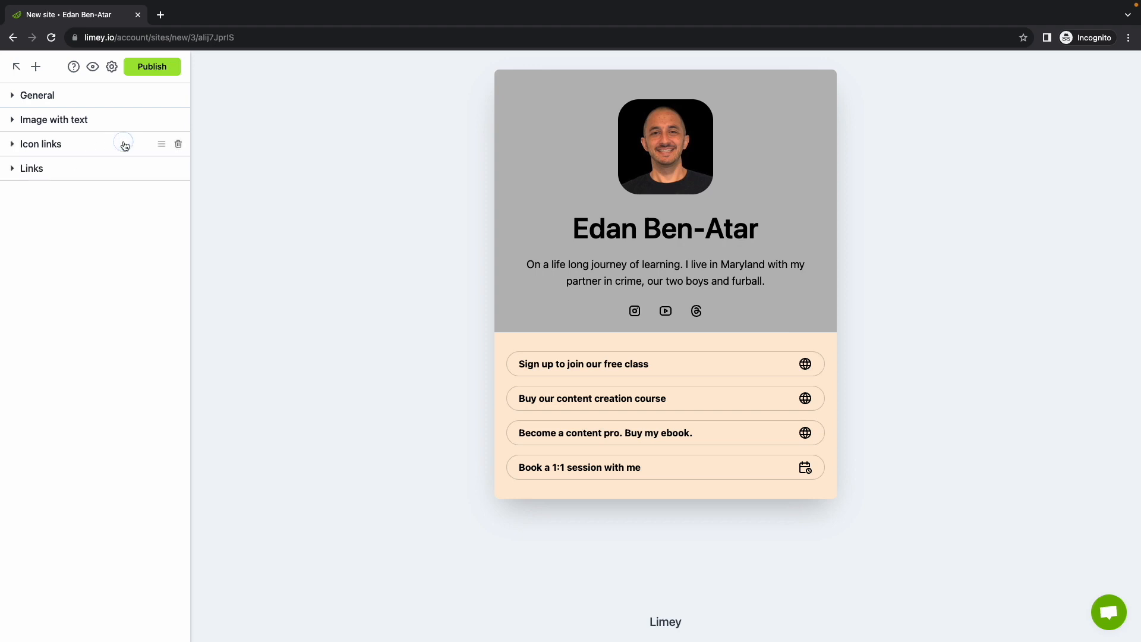
# Delete the Links block from the site and add an Image gallery block in its place
pyautogui.click(96, 169)
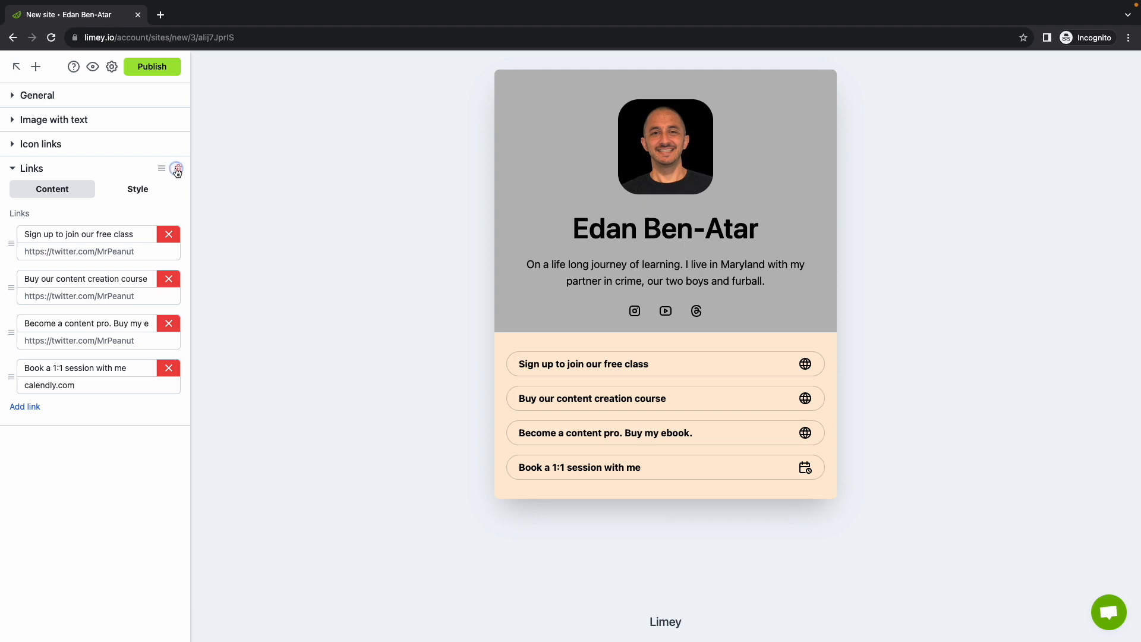
pyautogui.click(176, 169)
pyautogui.click(35, 67)
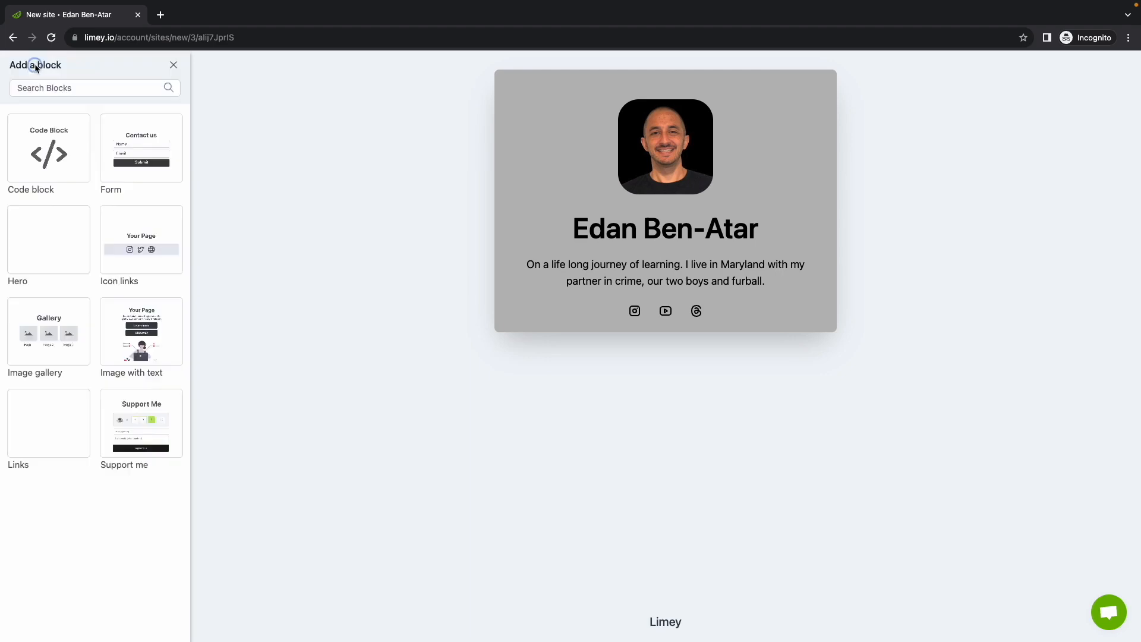
pyautogui.click(56, 327)
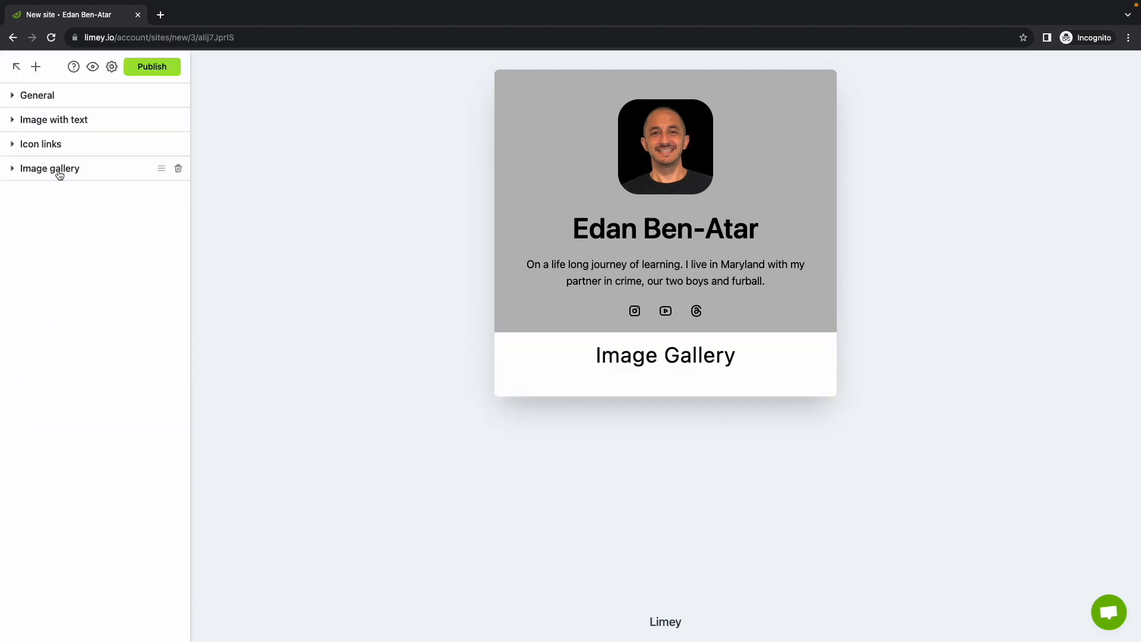
# Set the block title of the Image gallery to "Projects"
pyautogui.click(59, 171)
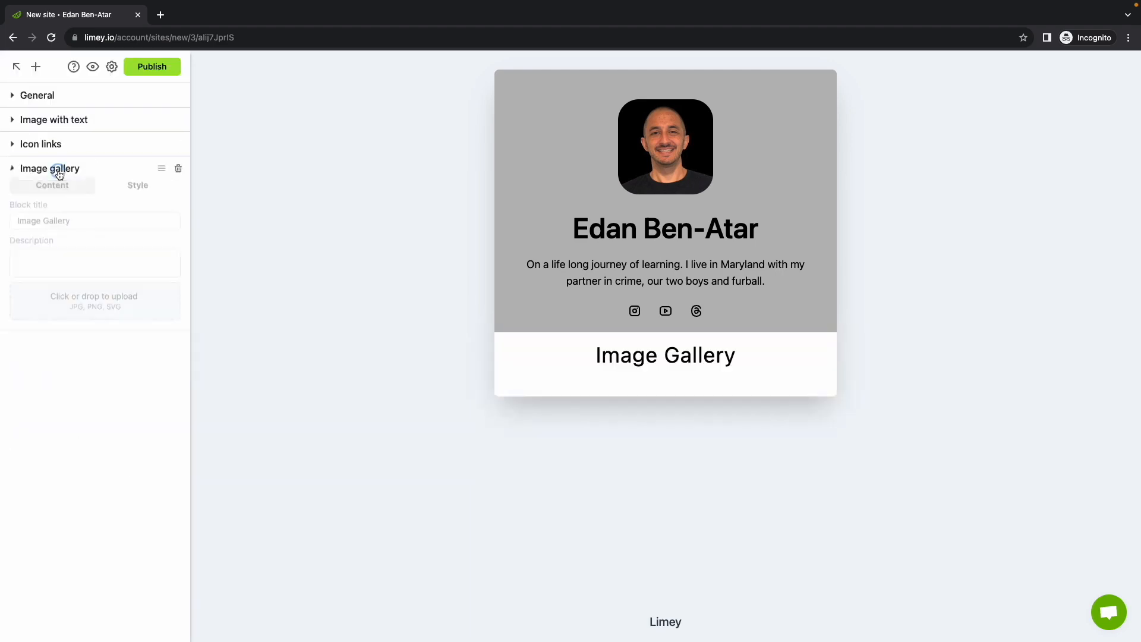
pyautogui.tripleClick(94, 224)
pyautogui.write('Proj')
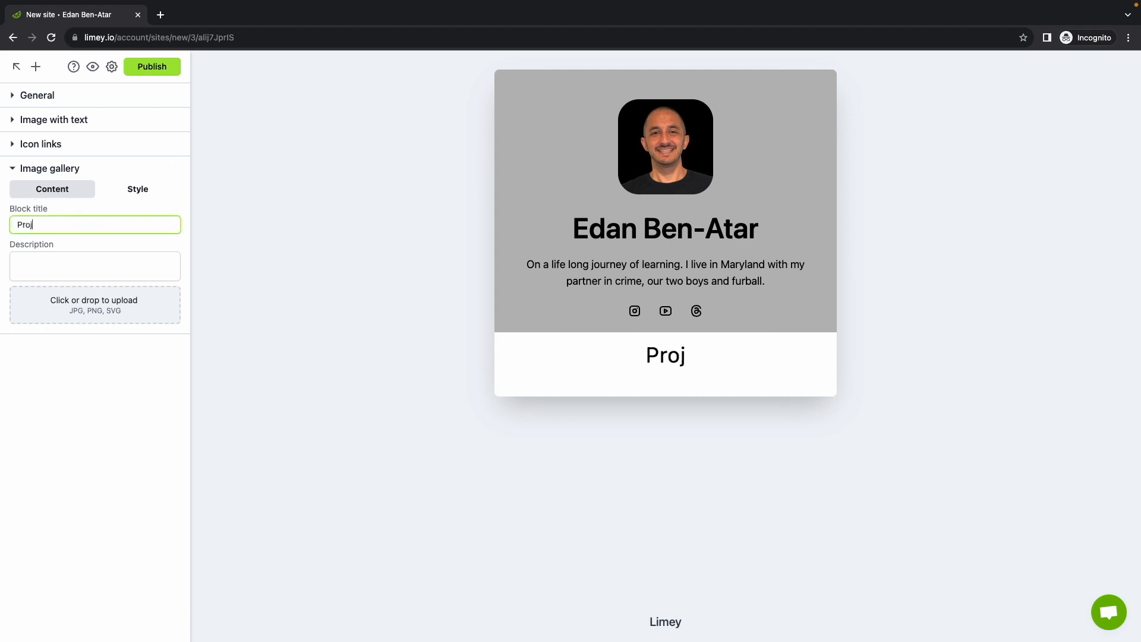
pyautogui.write('ects')
# Set the Image gallery description to "Check out some of my recent projects! 👇", including the pointing-down emoji
pyautogui.click(71, 262)
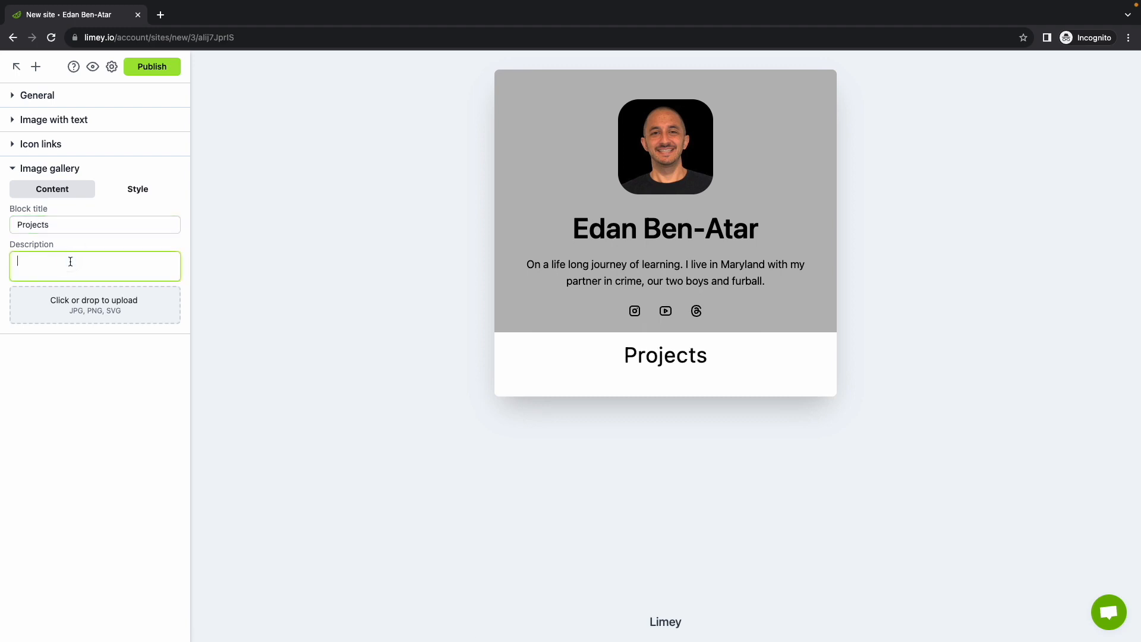
pyautogui.write('Check ')
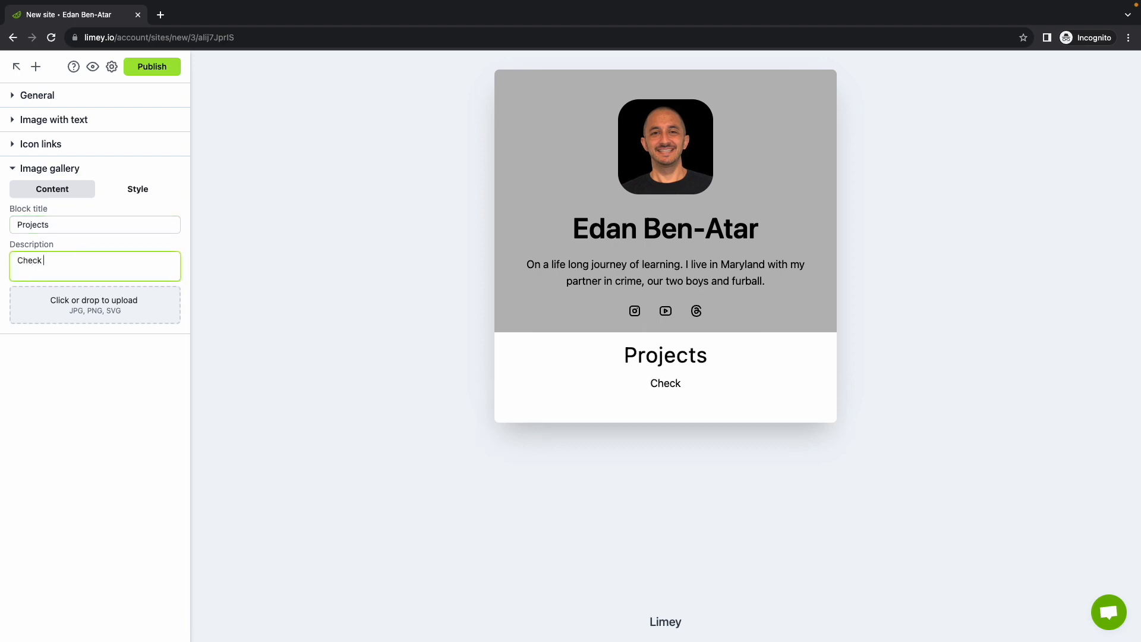
pyautogui.write('out some of my recent')
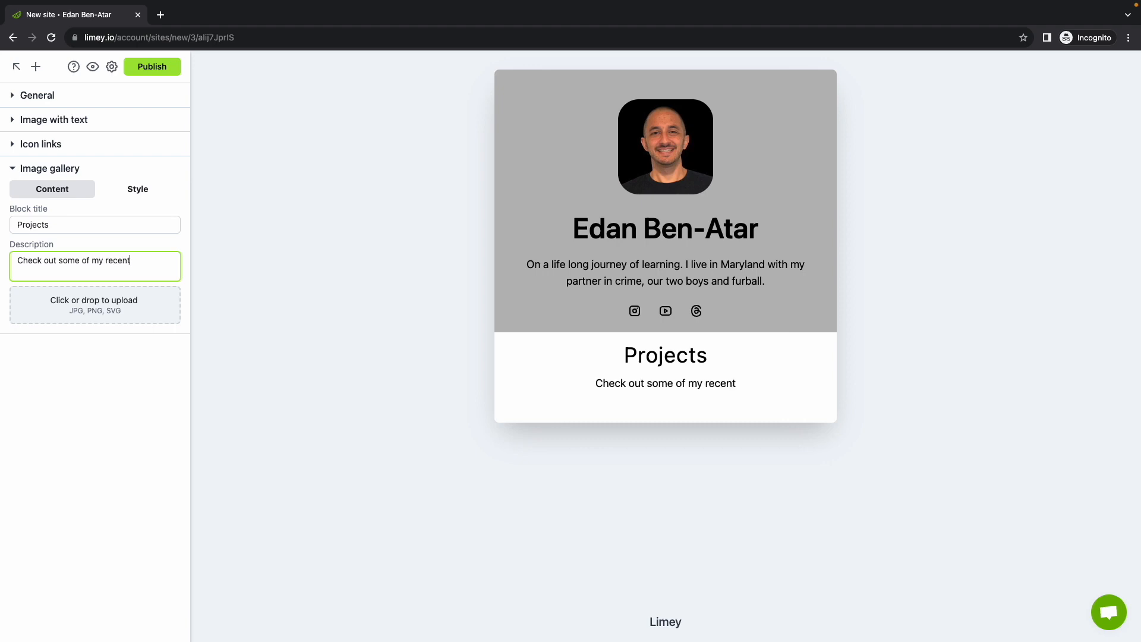
pyautogui.write(' projects! :)')
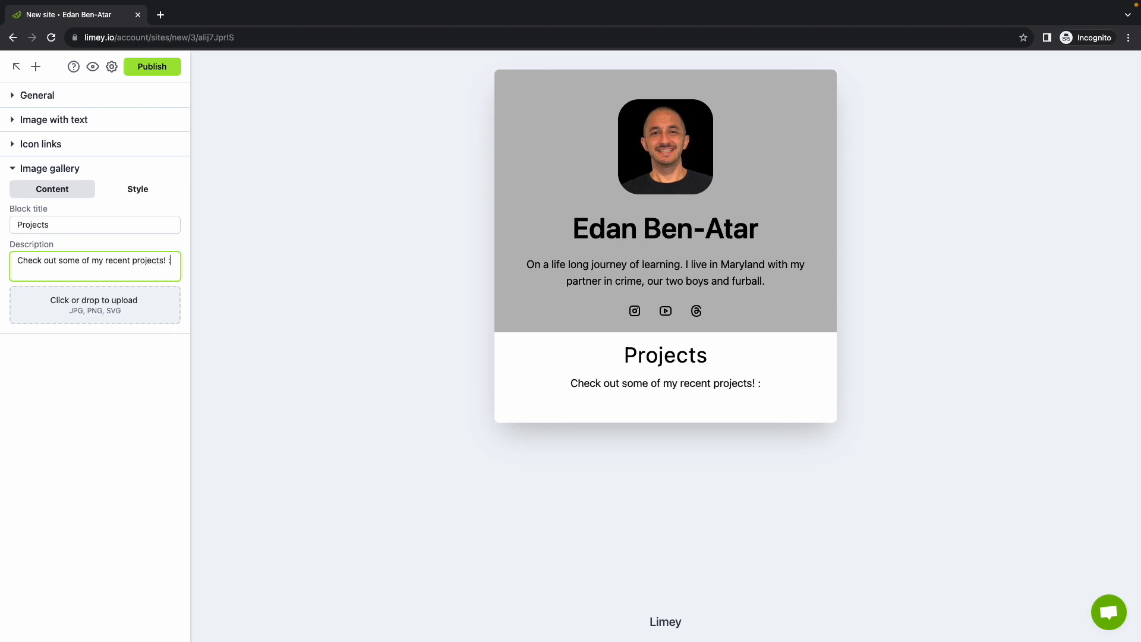
pyautogui.press('BackSpace')
pyautogui.press('BackSpace')
pyautogui.press('BackSpace')
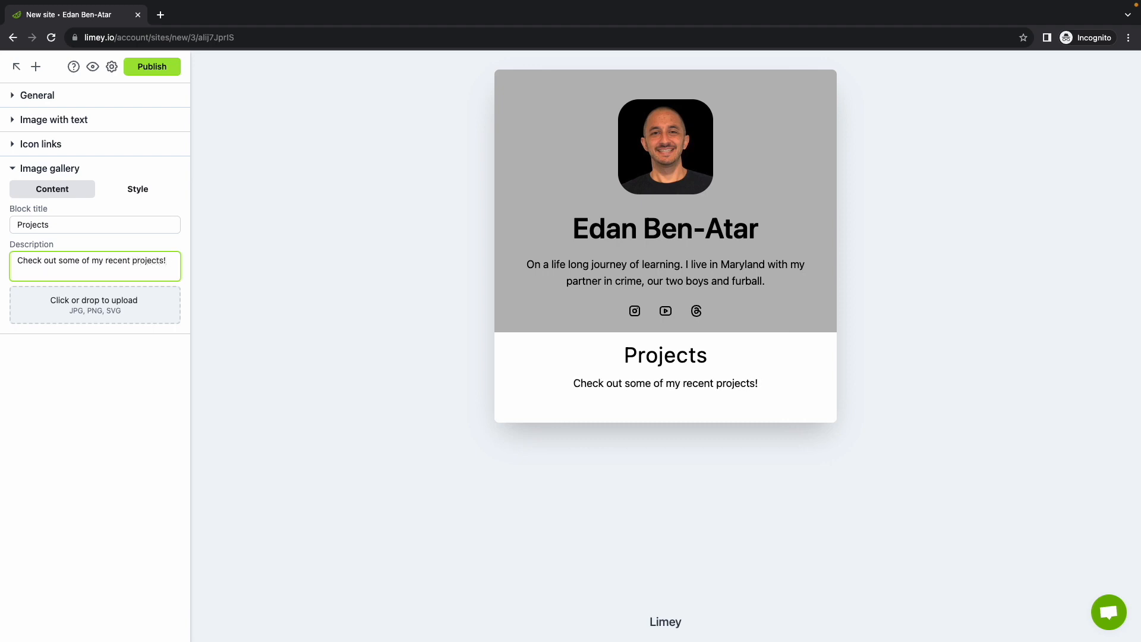
pyautogui.press('ctrl+super+space')
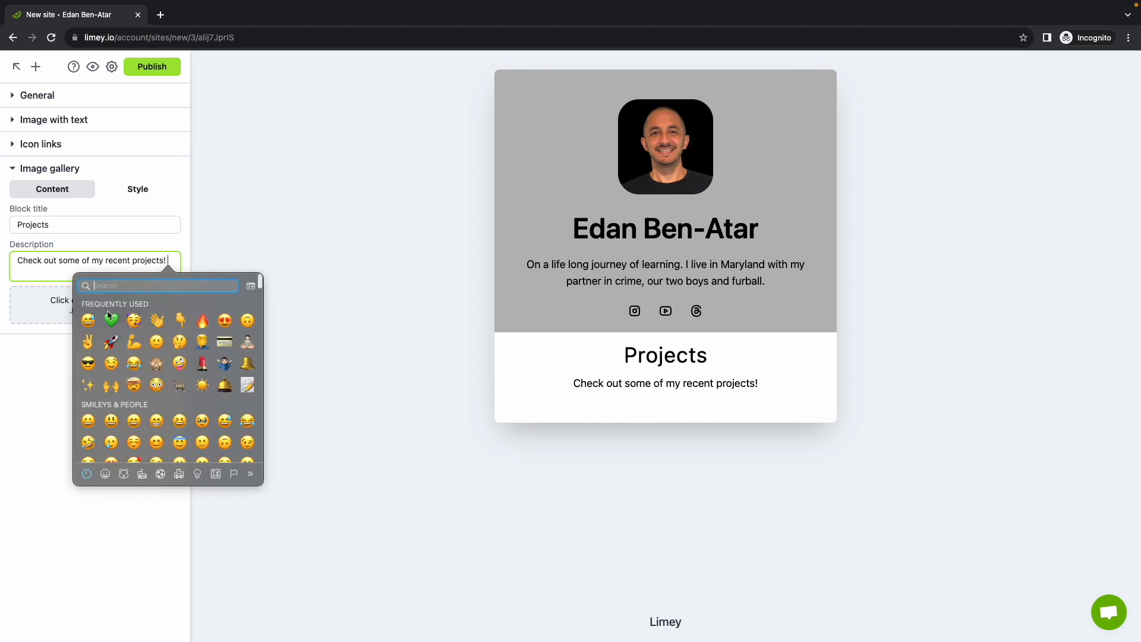
pyautogui.click(180, 315)
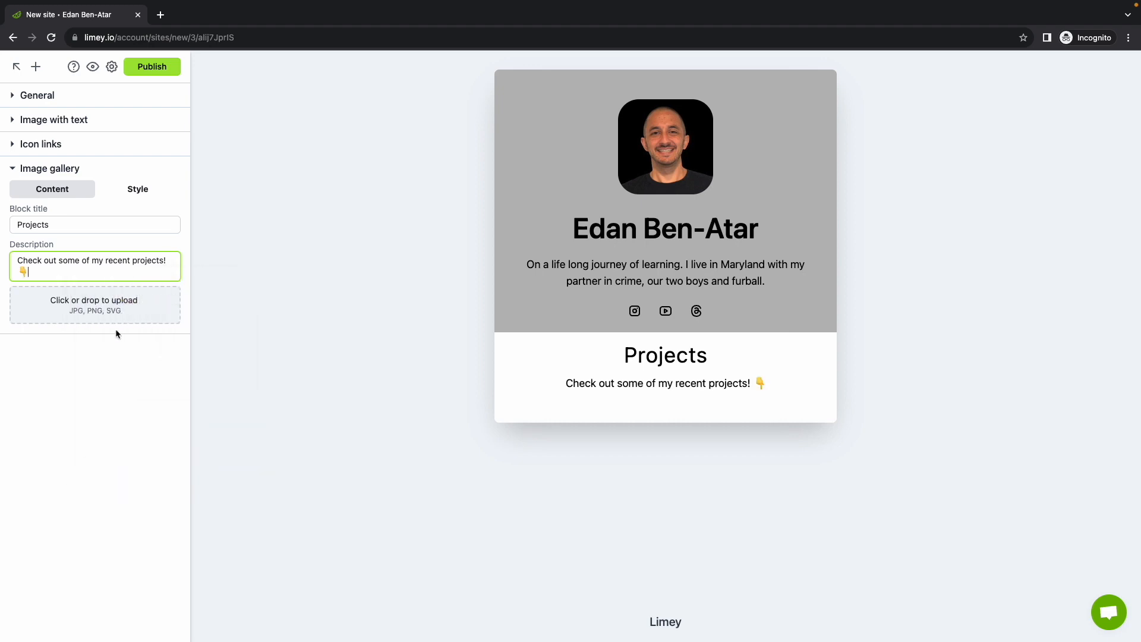
# Upload limey.png and puzzlez.png to the Image gallery and reorder them so the Puzzlez image comes first
pyautogui.click(98, 311)
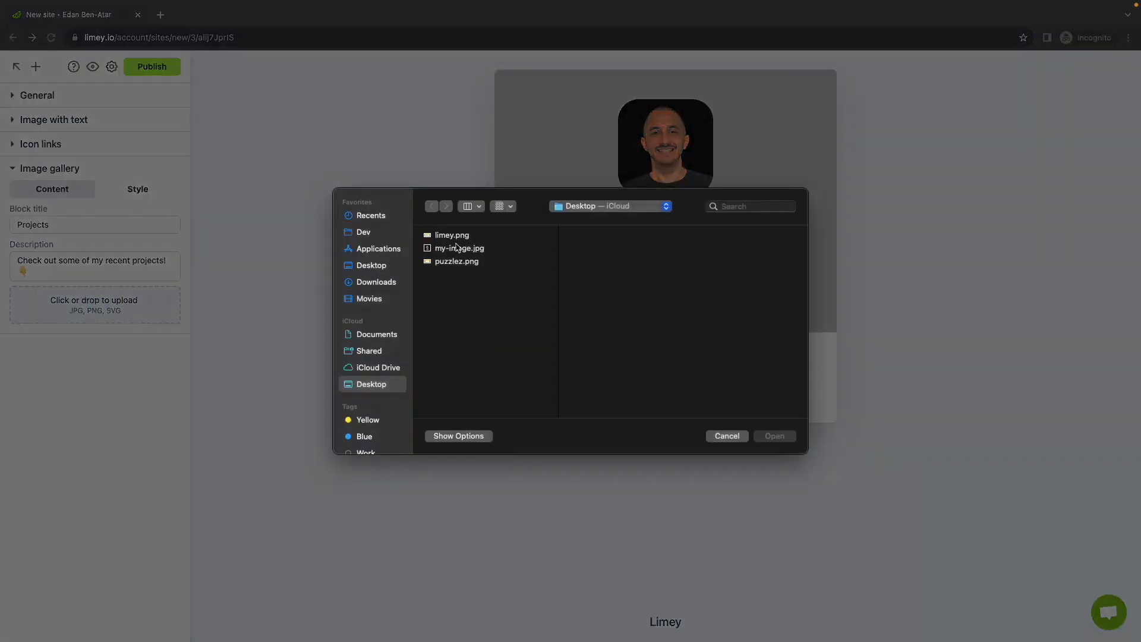
pyautogui.click(463, 264)
pyautogui.keyDown('super'); pyautogui.click(472, 235); pyautogui.keyUp('super')
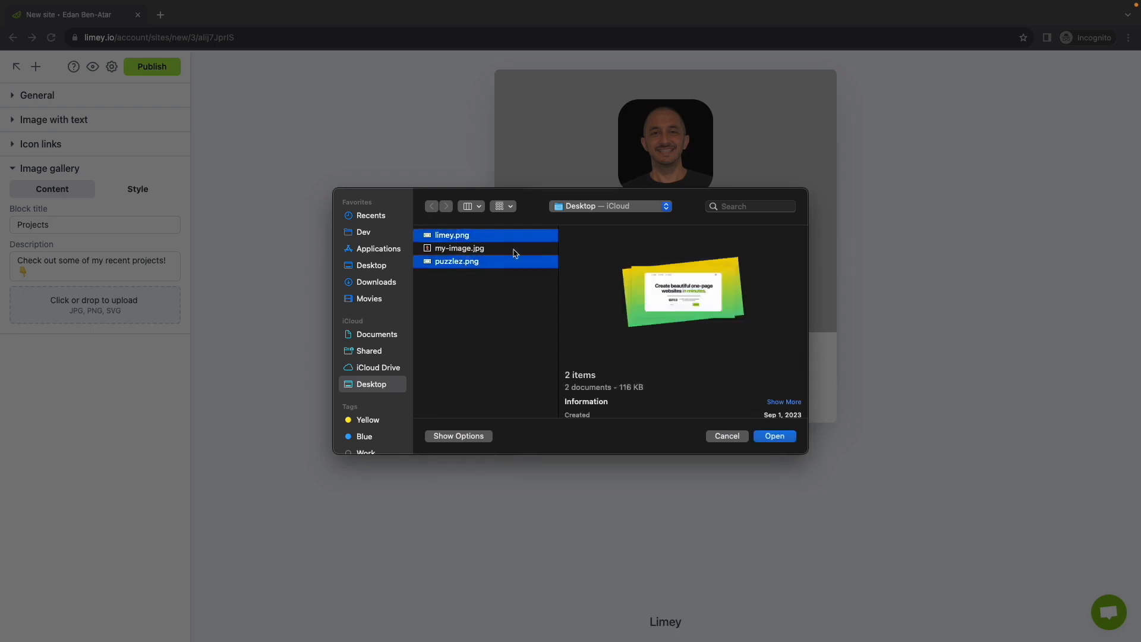
pyautogui.click(769, 437)
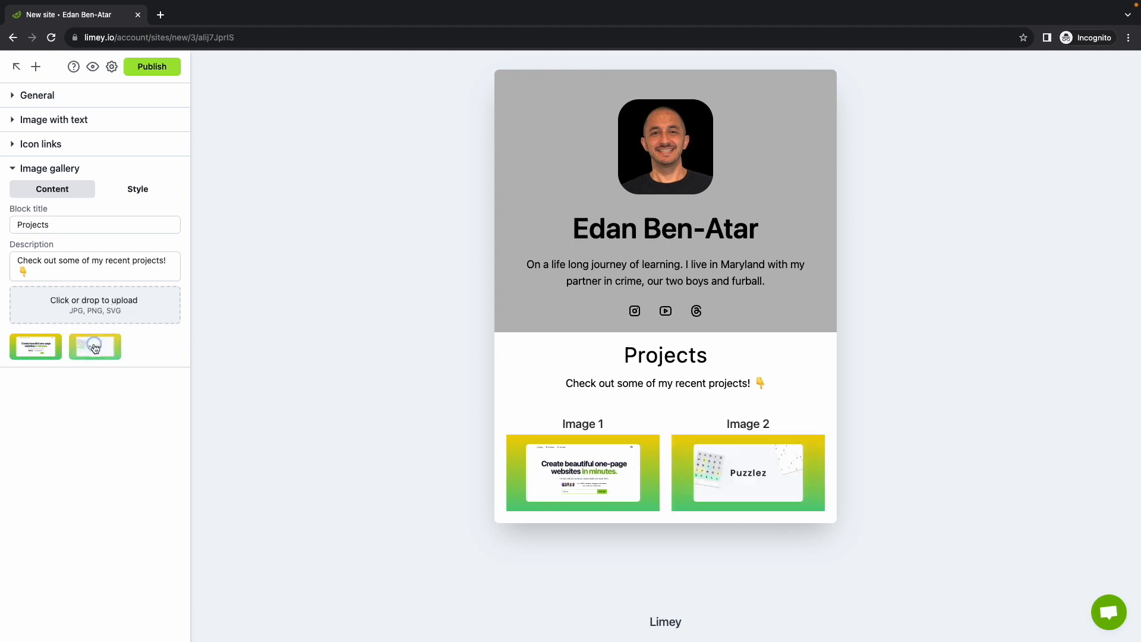
pyautogui.moveTo(94, 347); pyautogui.dragTo(30, 345)
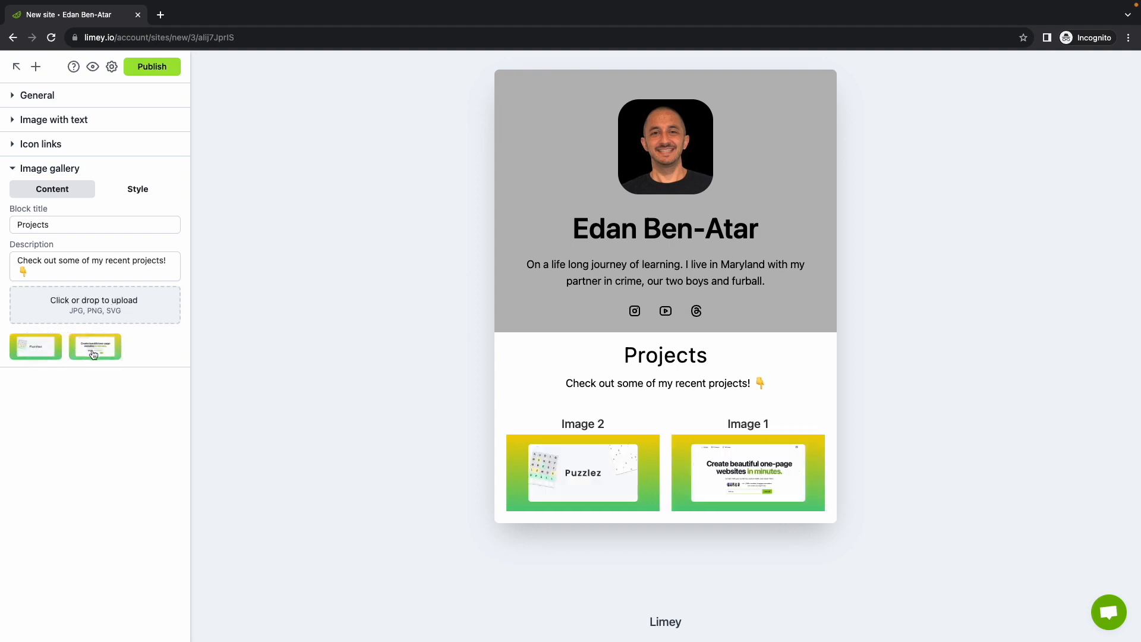
pyautogui.click(41, 354)
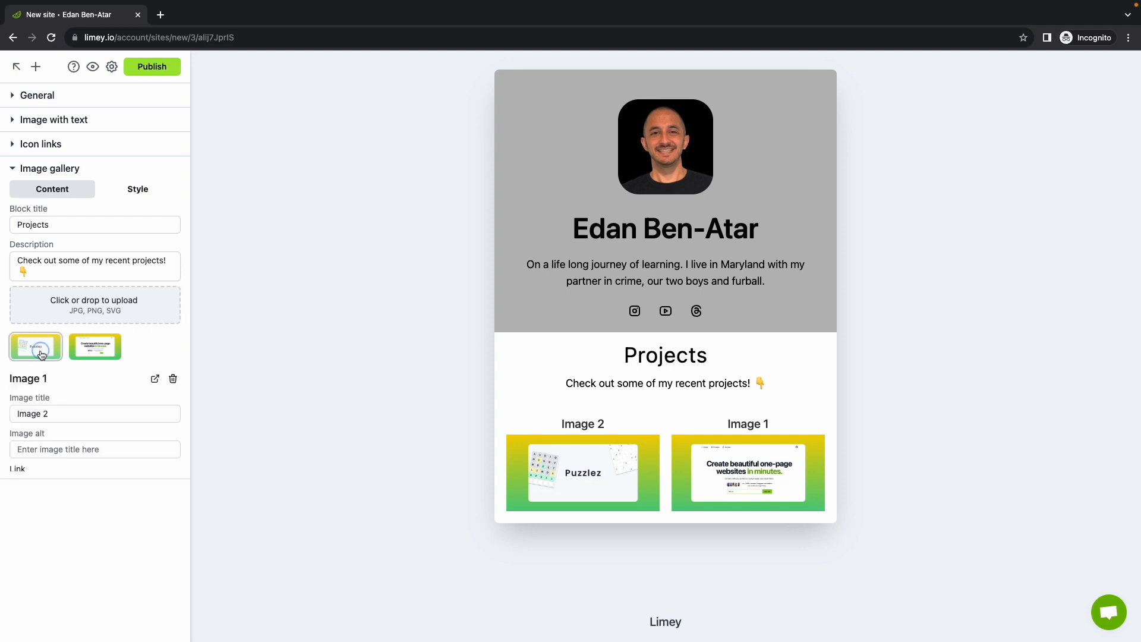
pyautogui.tripleClick(57, 414)
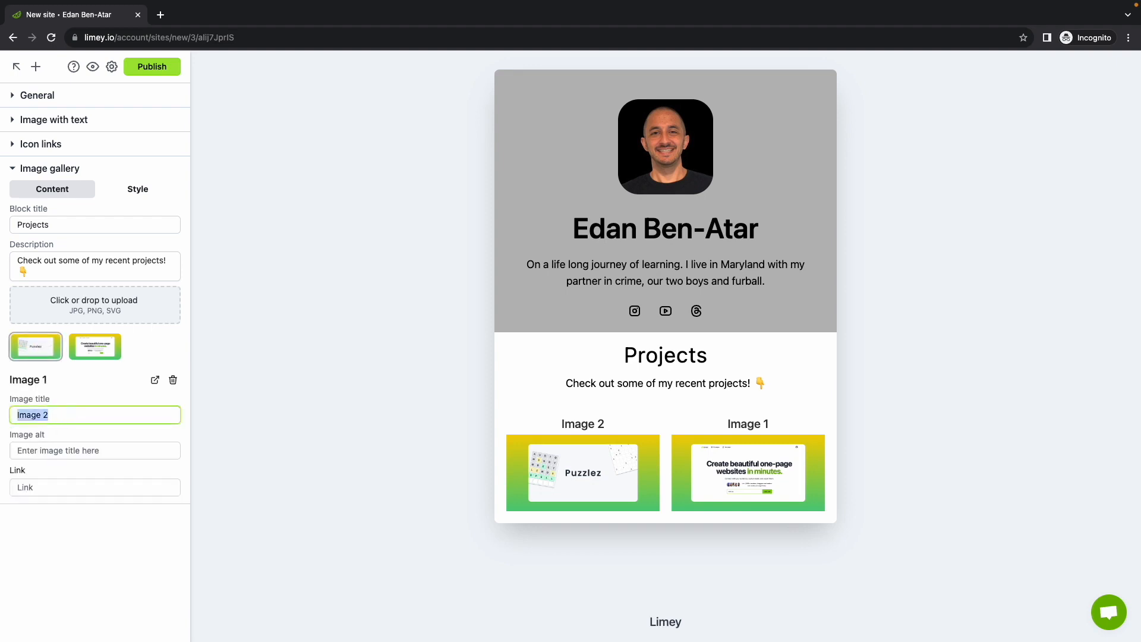
pyautogui.write('Puzzlez')
pyautogui.press('Tab')
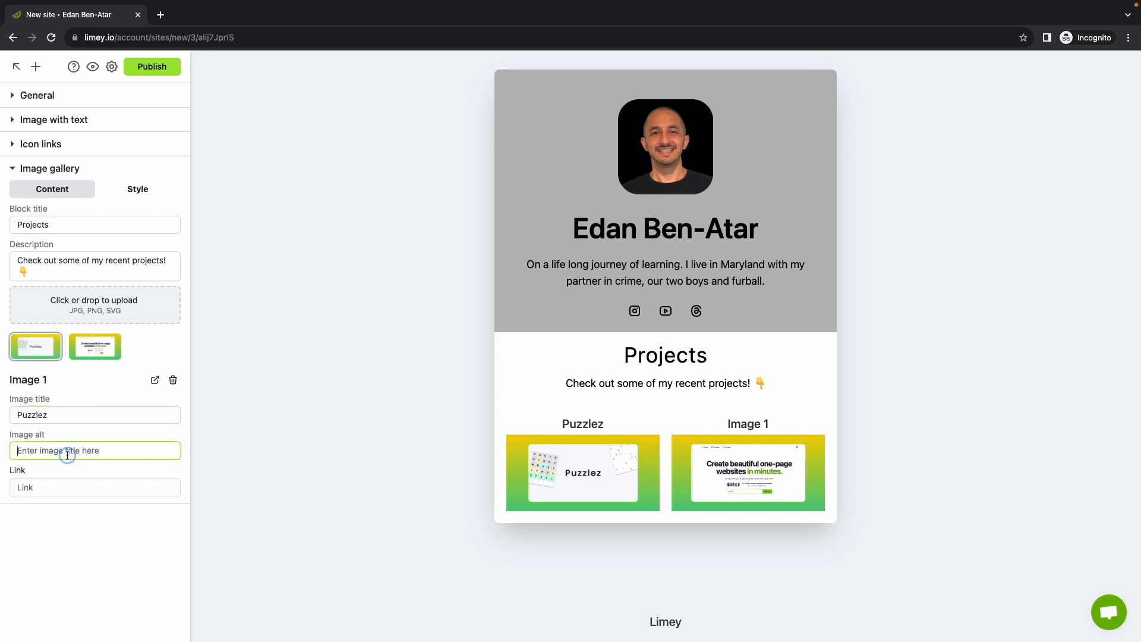
pyautogui.write('puzzlez io')
pyautogui.click(51, 483)
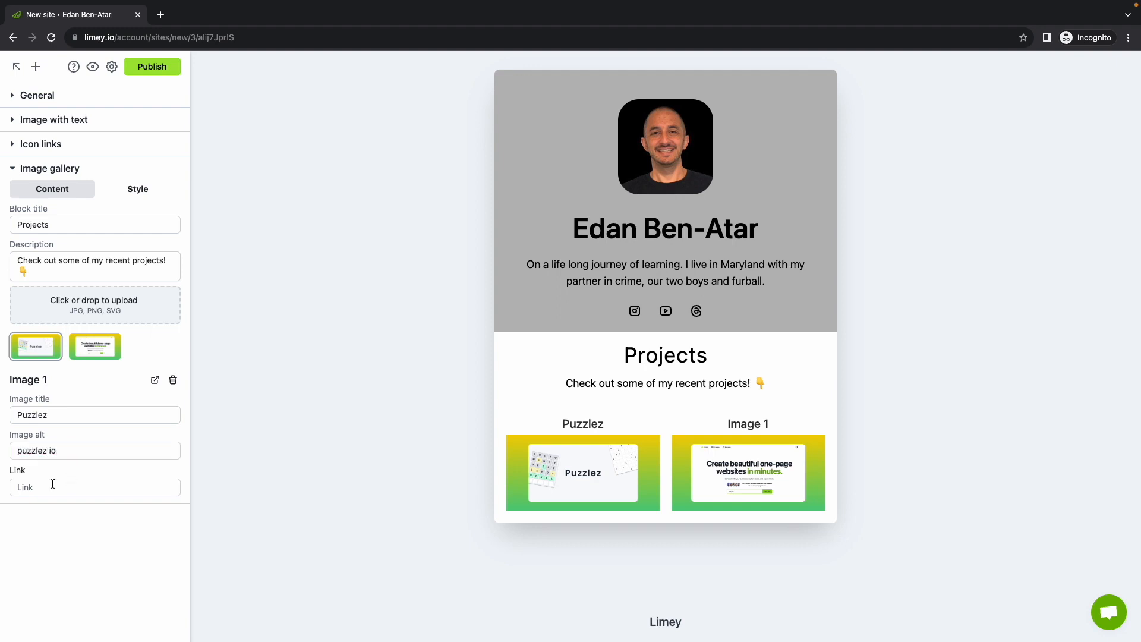
pyautogui.write('https://puzzlez.io/')
pyautogui.click(95, 355)
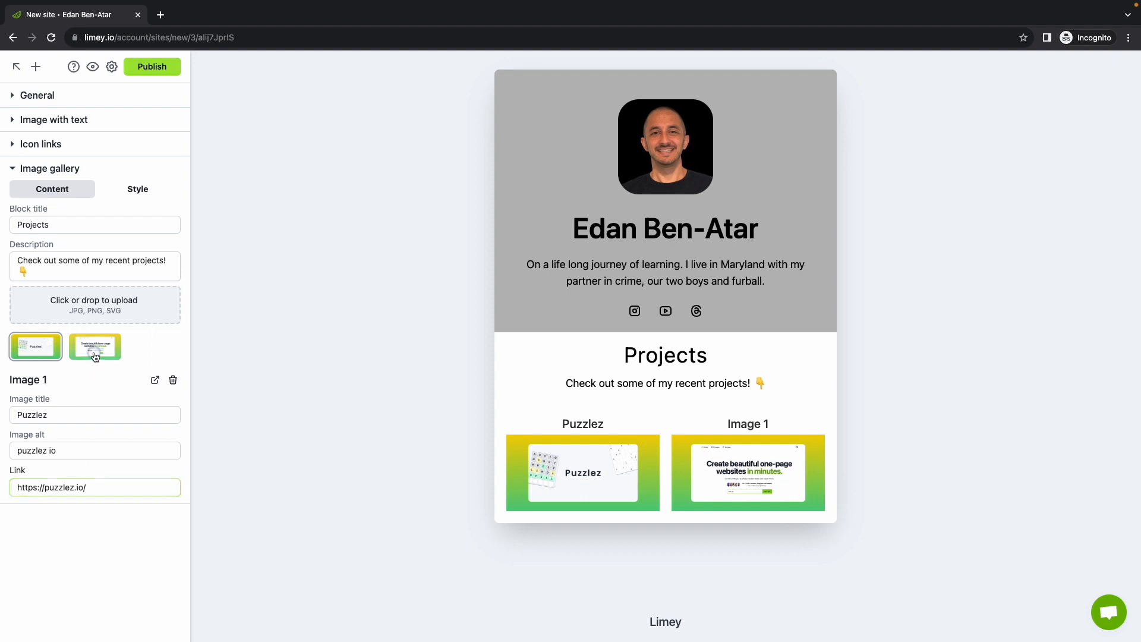
pyautogui.tripleClick(69, 417)
pyautogui.write('Limey')
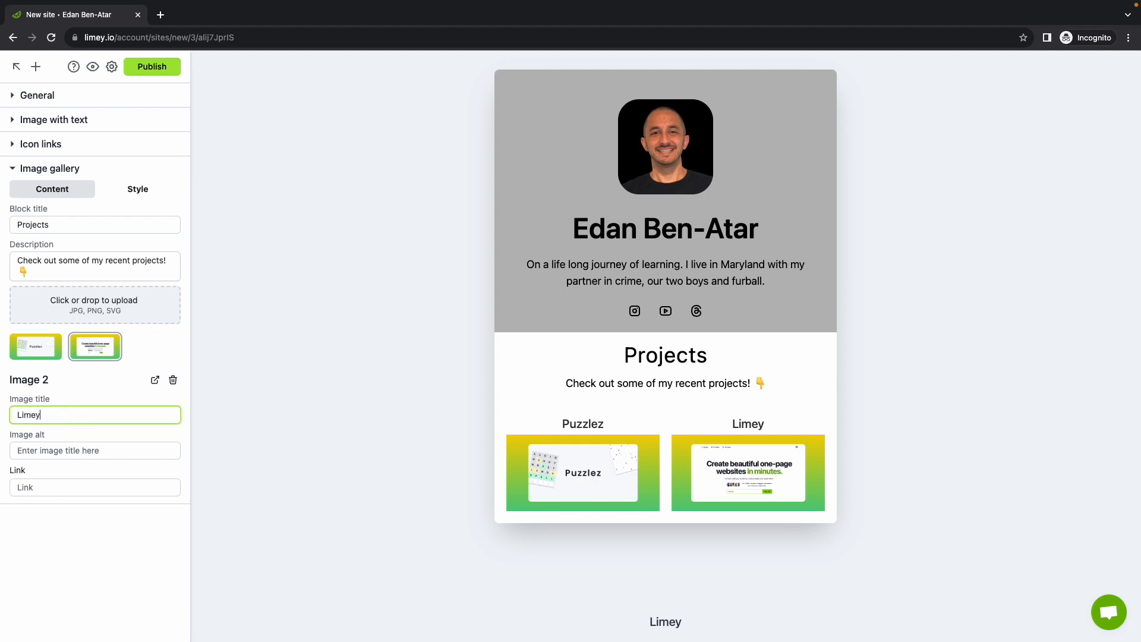
pyautogui.click(67, 446)
pyautogui.write('limey ')
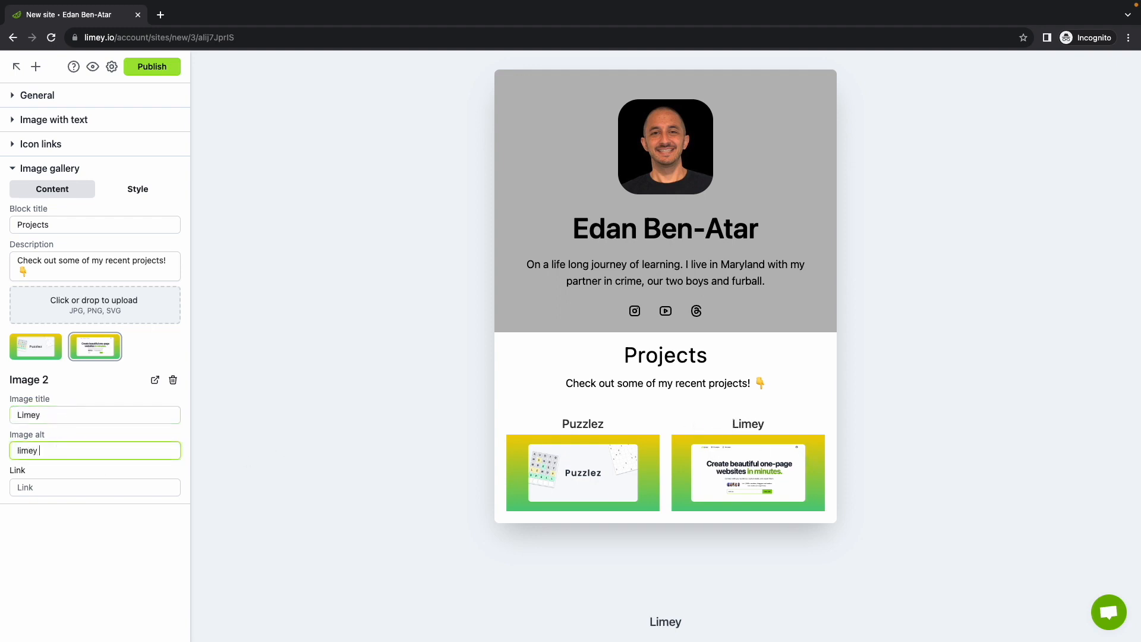
pyautogui.write('io')
pyautogui.press('Tab')
pyautogui.write('https://puzzlez.io/')
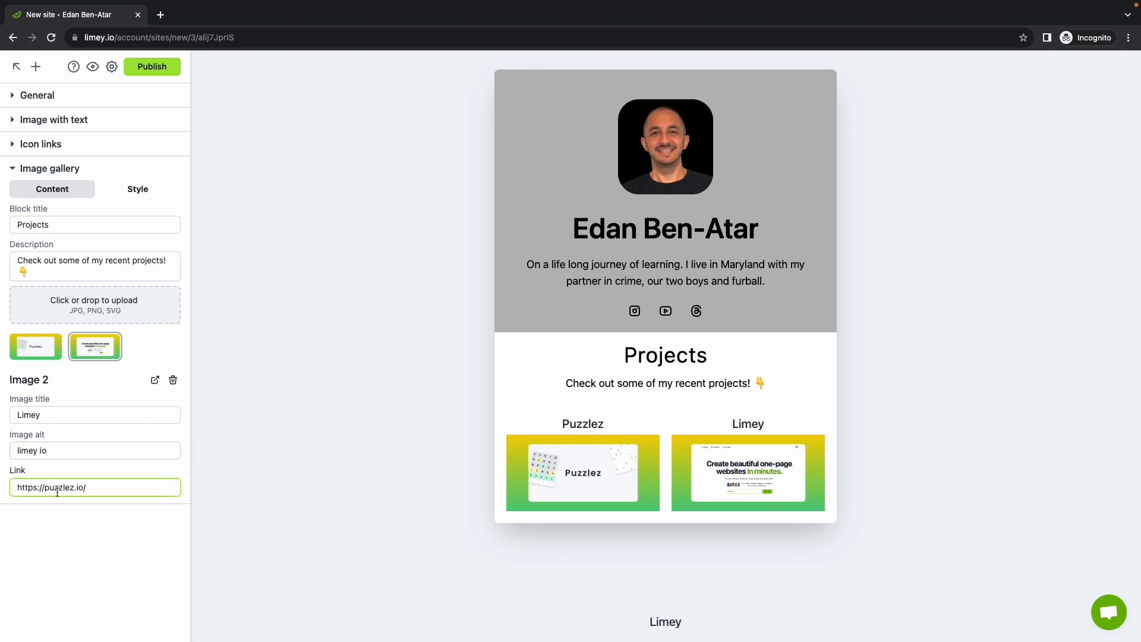
pyautogui.doubleClick(57, 488)
pyautogui.write('limey')
# Set the Image gallery's background color to the first gray preset swatch, matching the sections above it
pyautogui.click(138, 189)
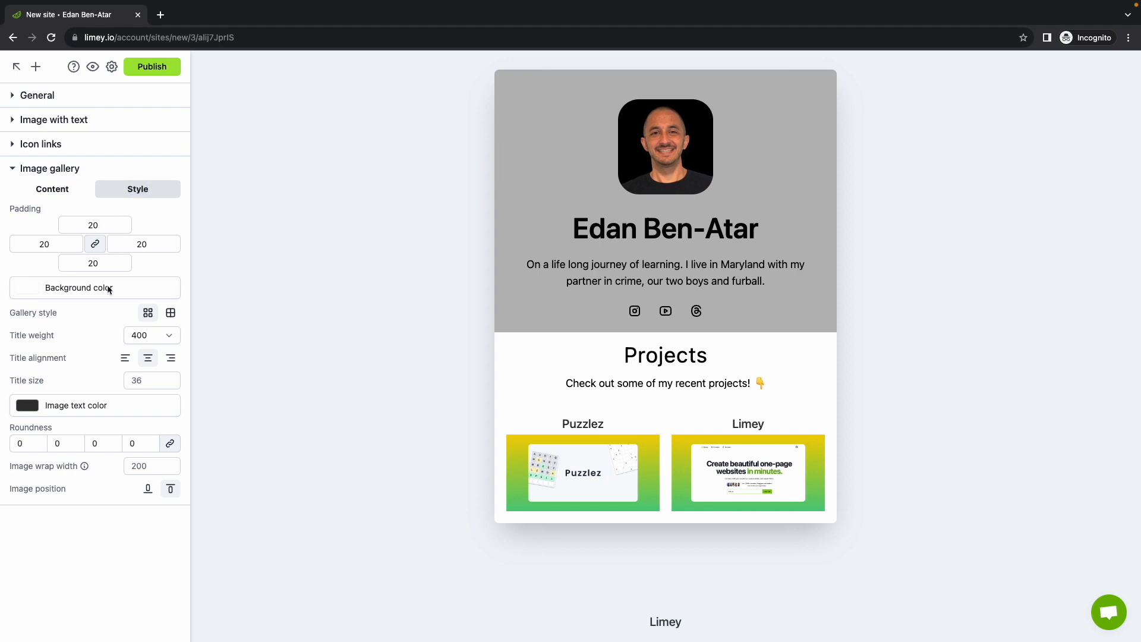
pyautogui.click(76, 288)
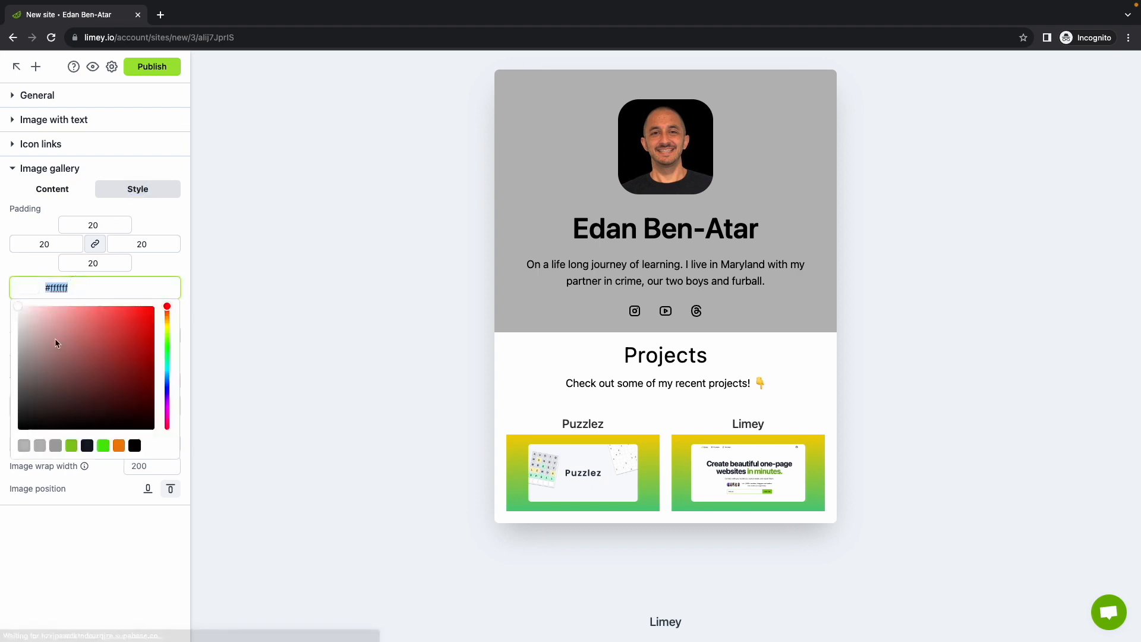
pyautogui.click(24, 448)
pyautogui.click(156, 260)
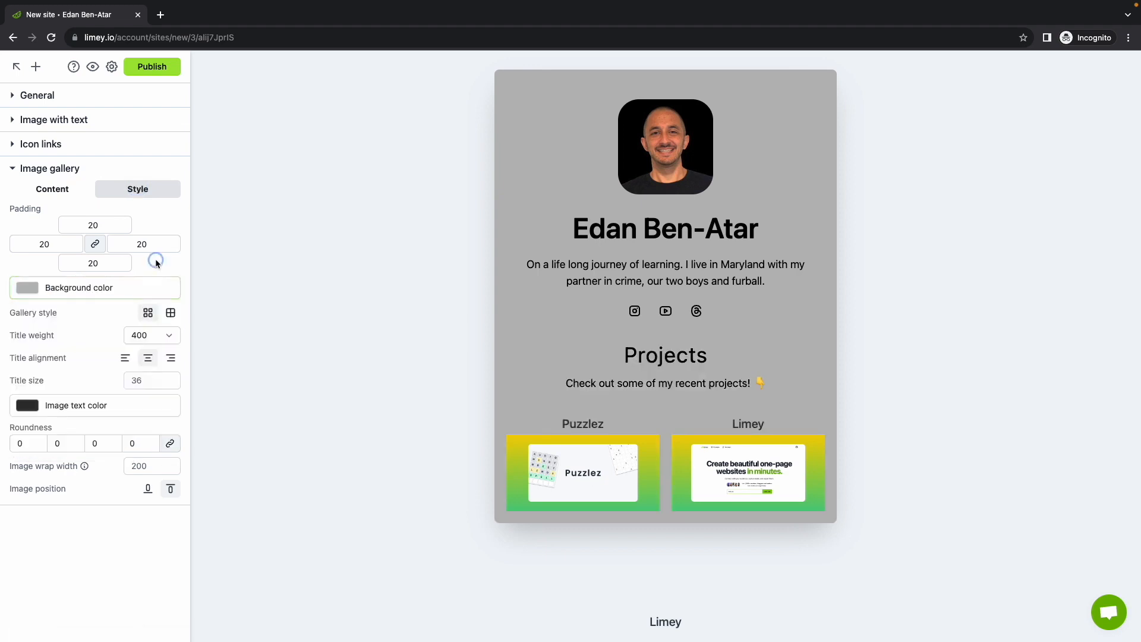
# Round all corners of the gallery images to 35 and position the image titles below the images
pyautogui.click(60, 445)
pyautogui.write('35')
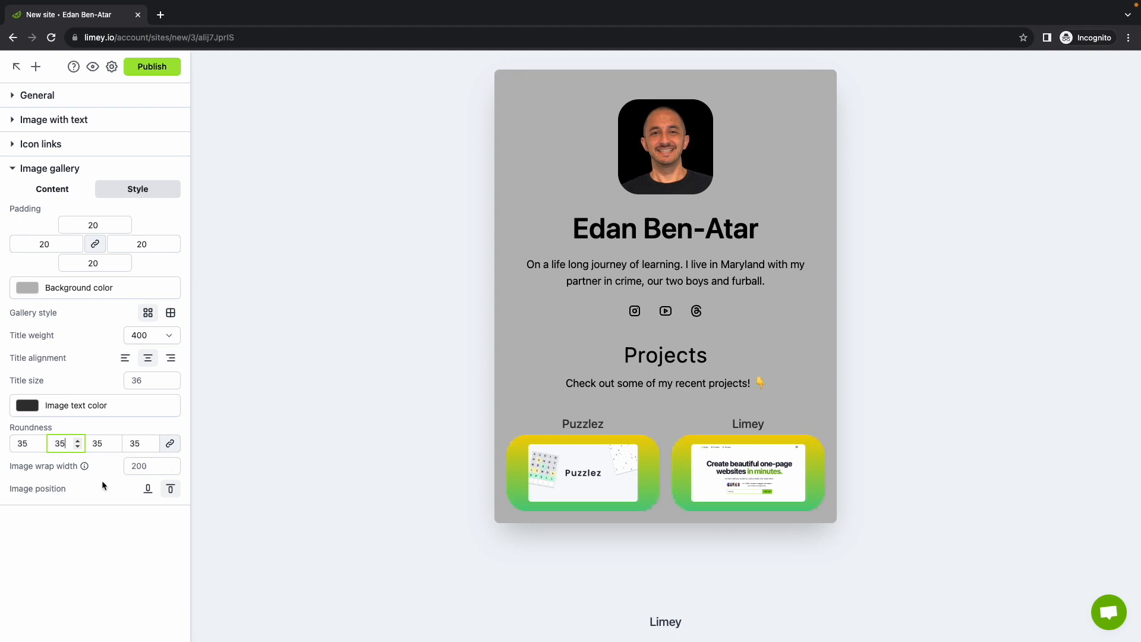
pyautogui.click(117, 490)
pyautogui.click(148, 490)
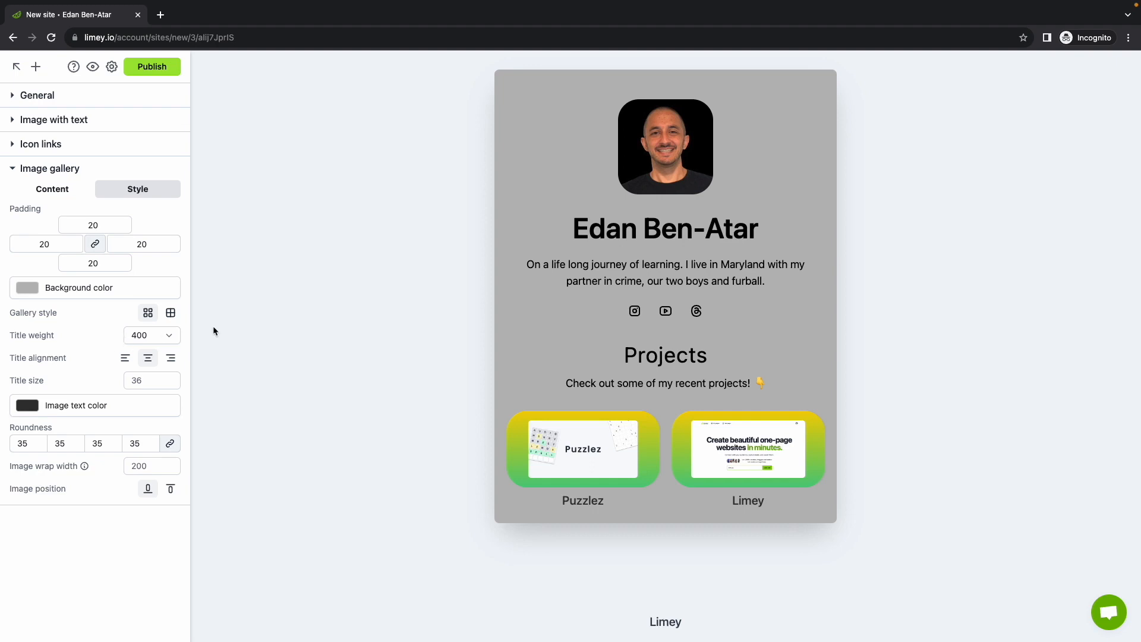
# Publish the site under the URL limey.io/bio-site-demo, keeping the prefilled title
pyautogui.click(165, 70)
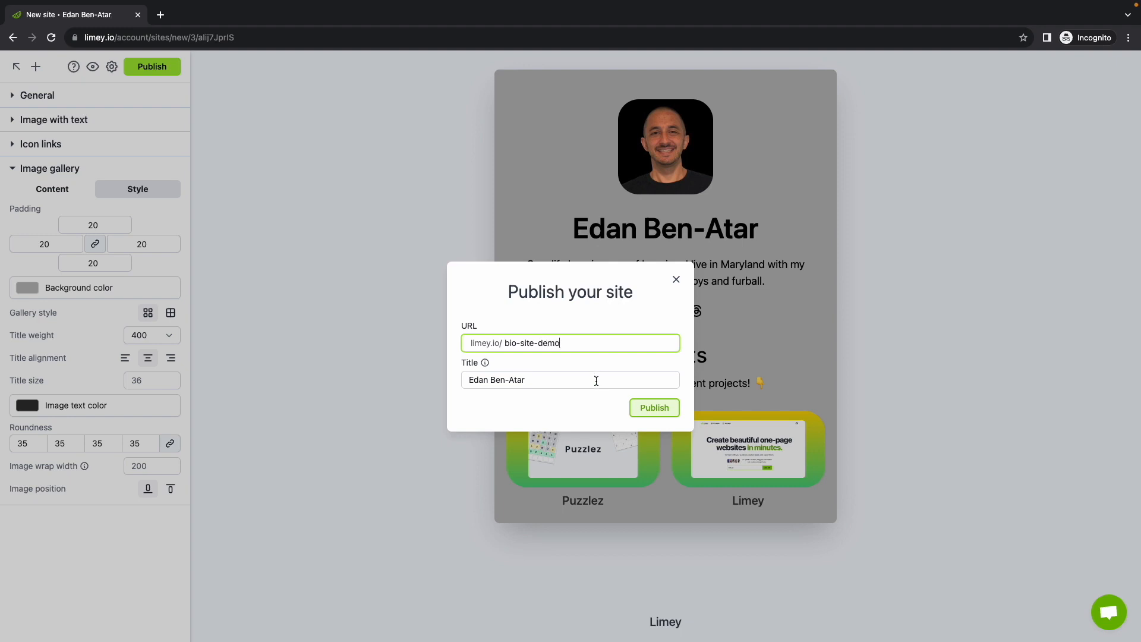
pyautogui.moveTo(485, 364)
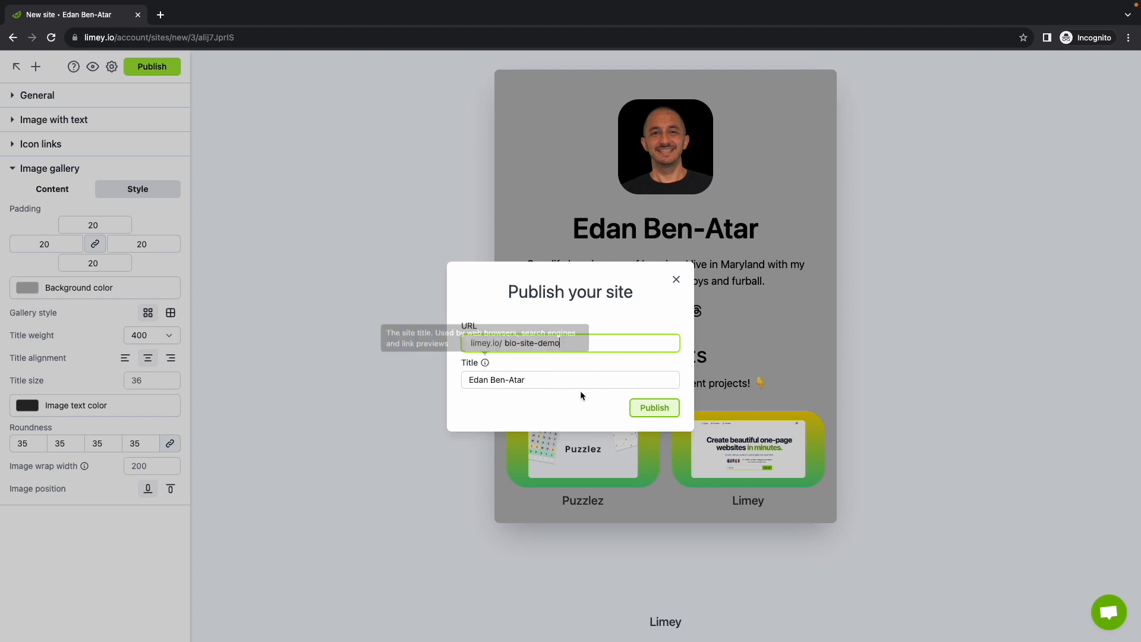
pyautogui.click(662, 410)
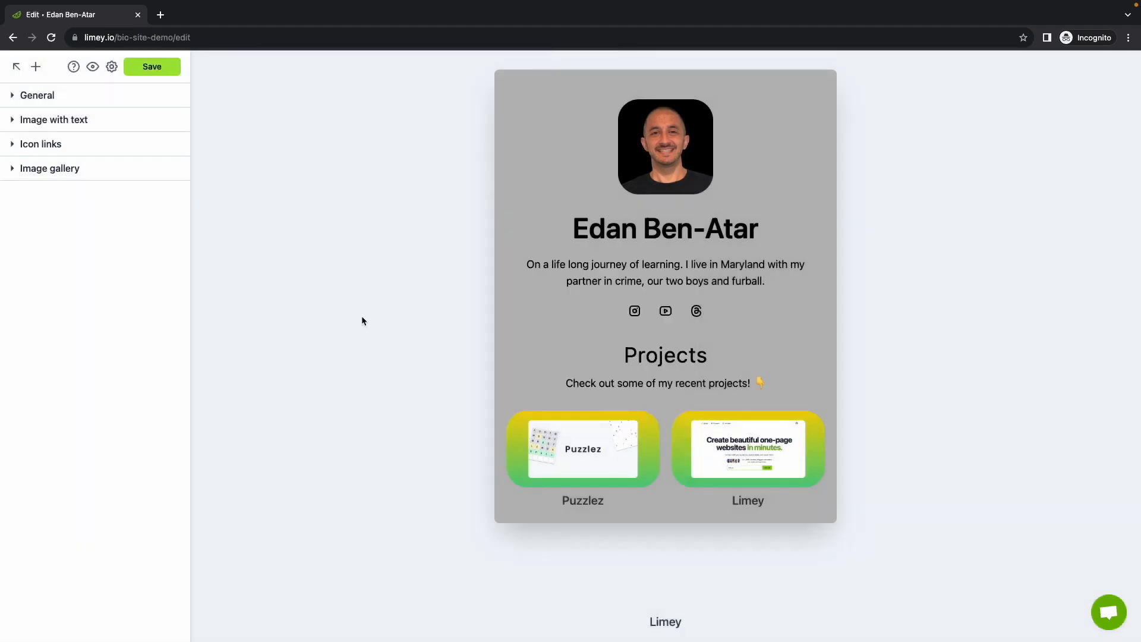
# Return to the website list and copy the share link of bio-site-demo
pyautogui.click(16, 67)
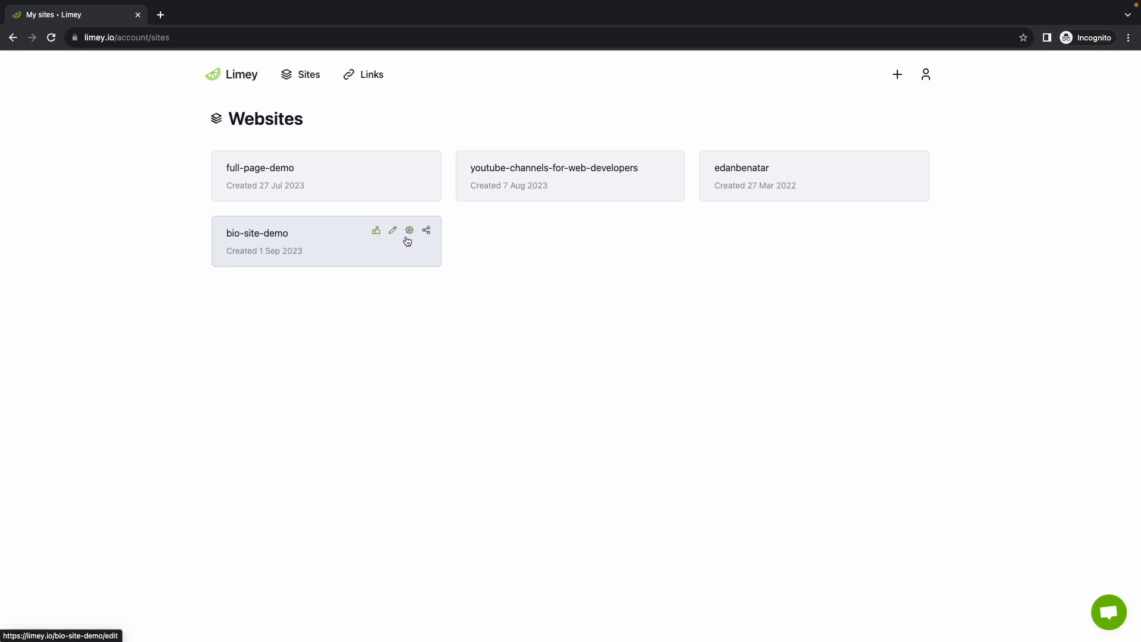
pyautogui.click(427, 230)
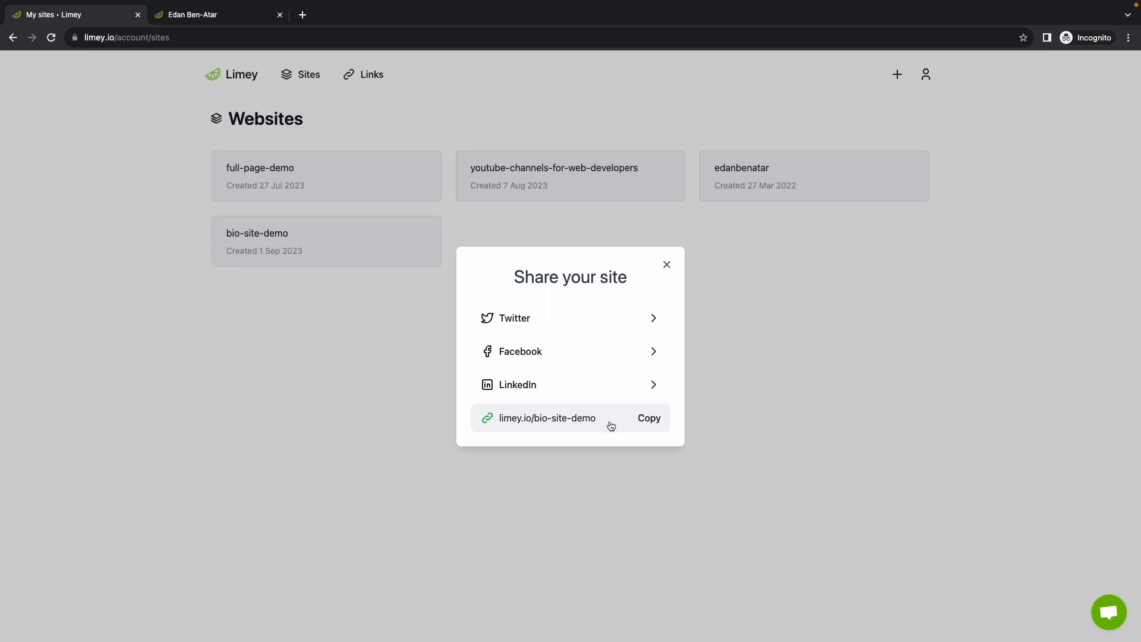
pyautogui.click(622, 424)
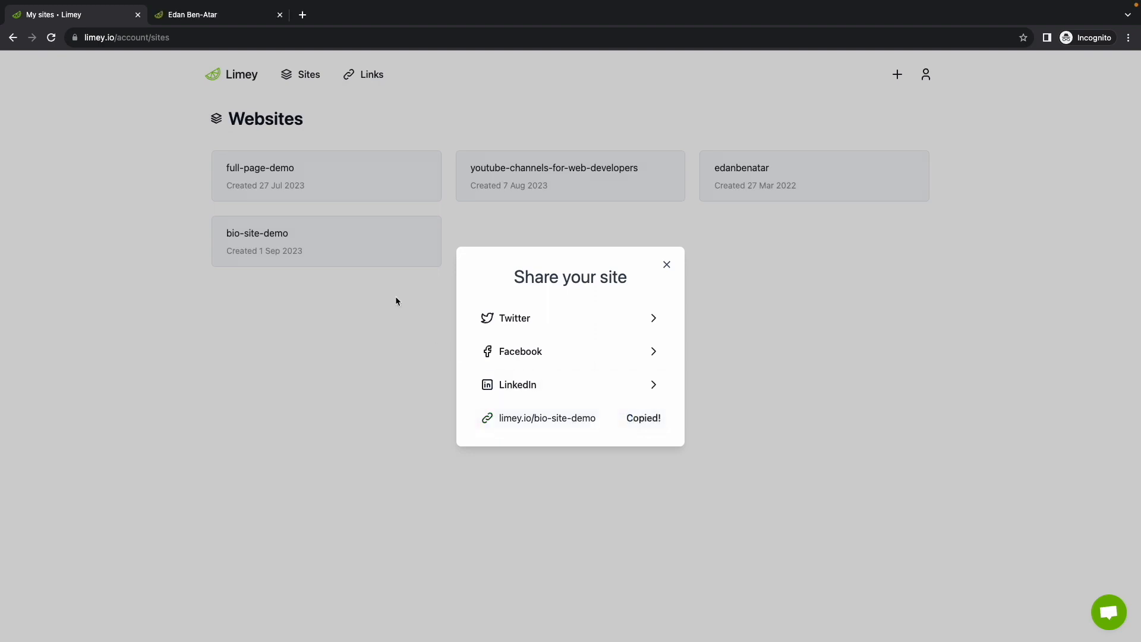
# Go to the published bio-site-demo page, open it for editing and expand its Image gallery block
pyautogui.click(237, 20)
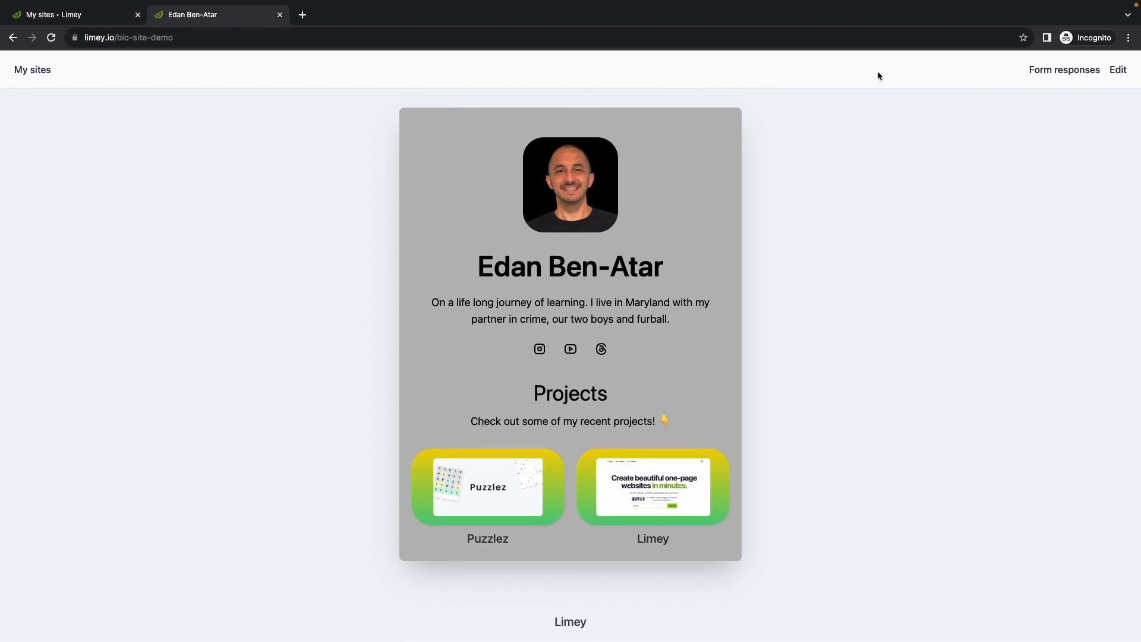
pyautogui.click(1118, 69)
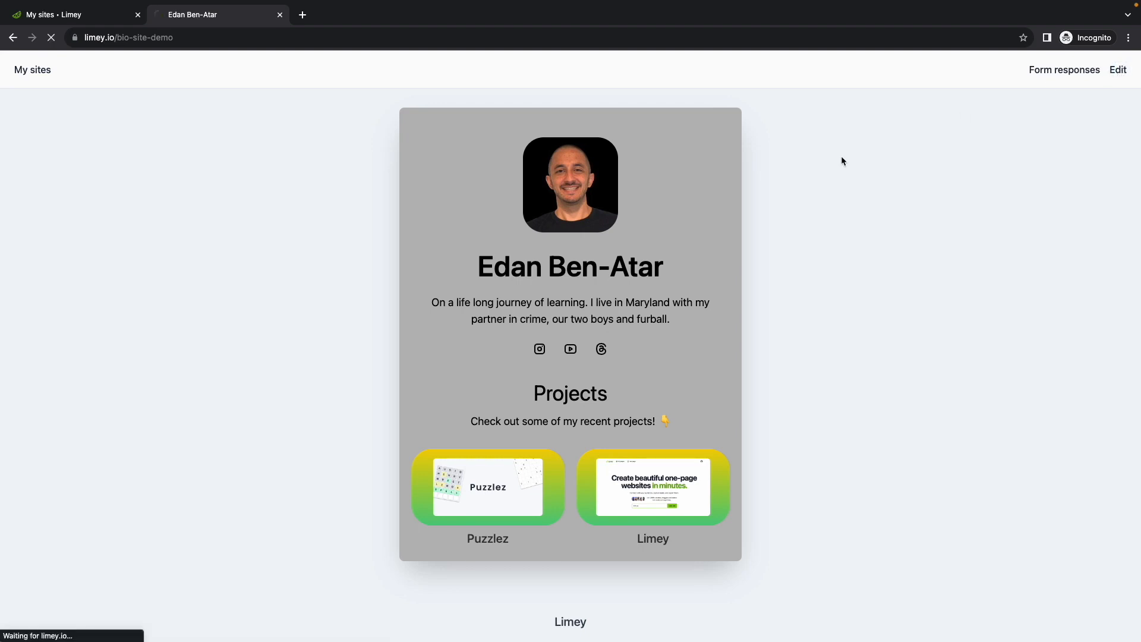
pyautogui.click(69, 171)
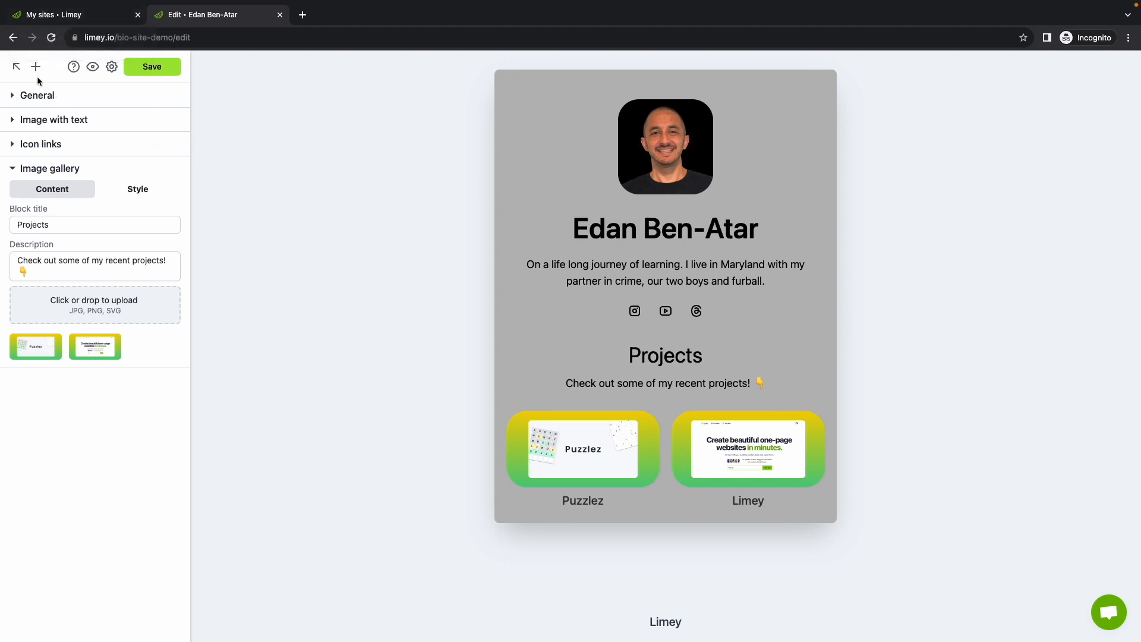
# Leave the editor for the website list and view the live bio-site-demo page from there
pyautogui.click(17, 67)
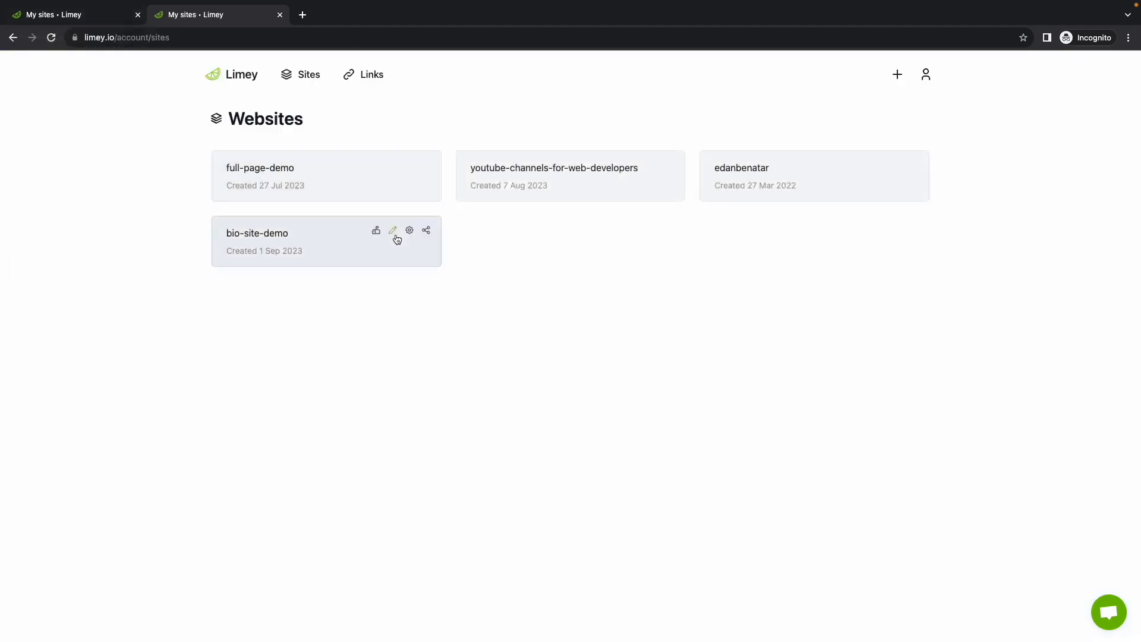
pyautogui.click(347, 244)
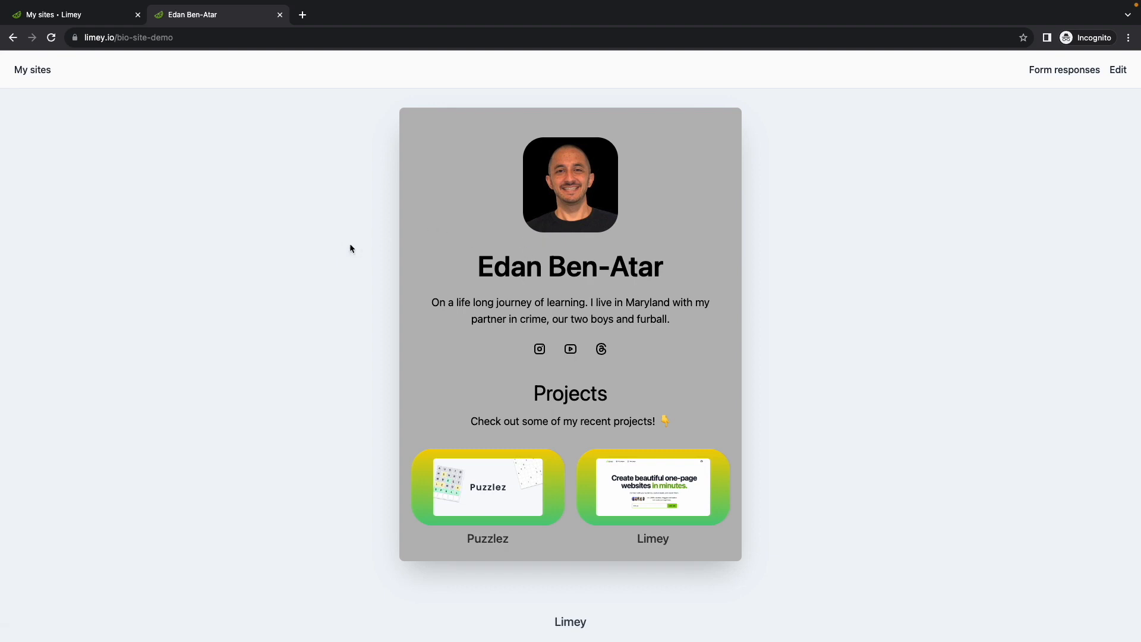